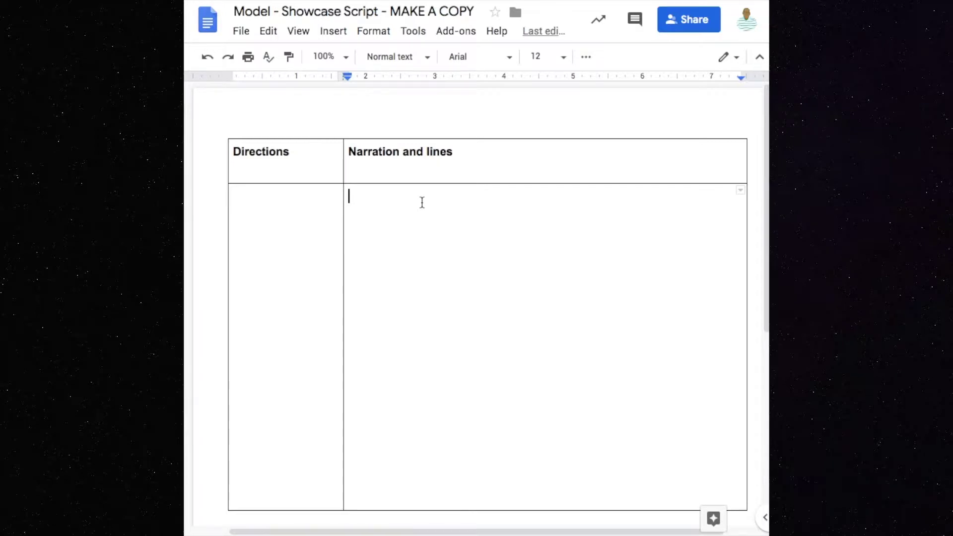
Write the opening question "Would you like to learn more about Goshen New Tech MIddle School?" under Narration and lines, and start a new paragraph
text(Would you like to lea)
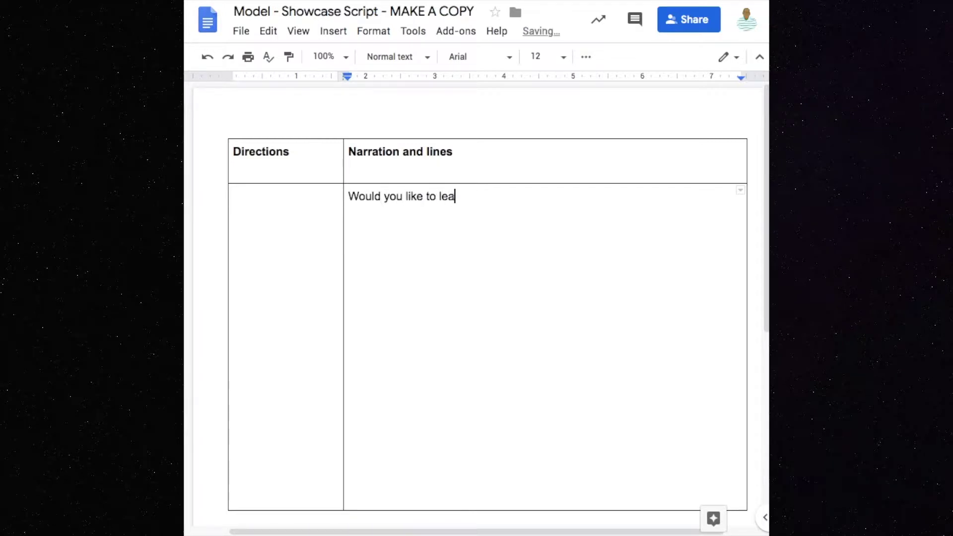
text(rn more about Goshen New Tech MIddle School?)
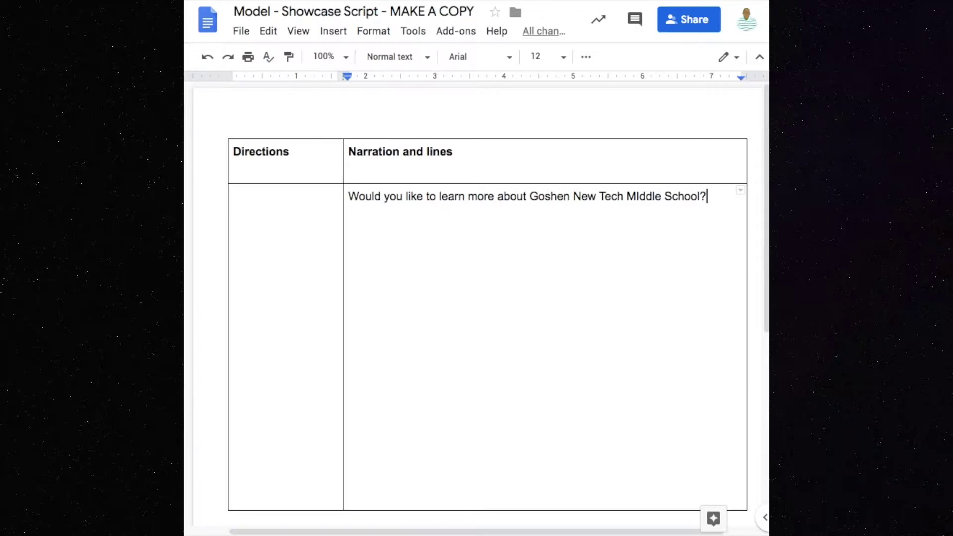
key(Return)
key(Return)
text(We will)
key(BackSpace)
key(BackSpace)
key(BackSpace)
key(BackSpace)
key(BackSpace)
key(BackSpace)
key(BackSpace)
key(BackSpace)
Write the second line "New Tech students and staff invite you come check out the work that we do."
text(New Te)
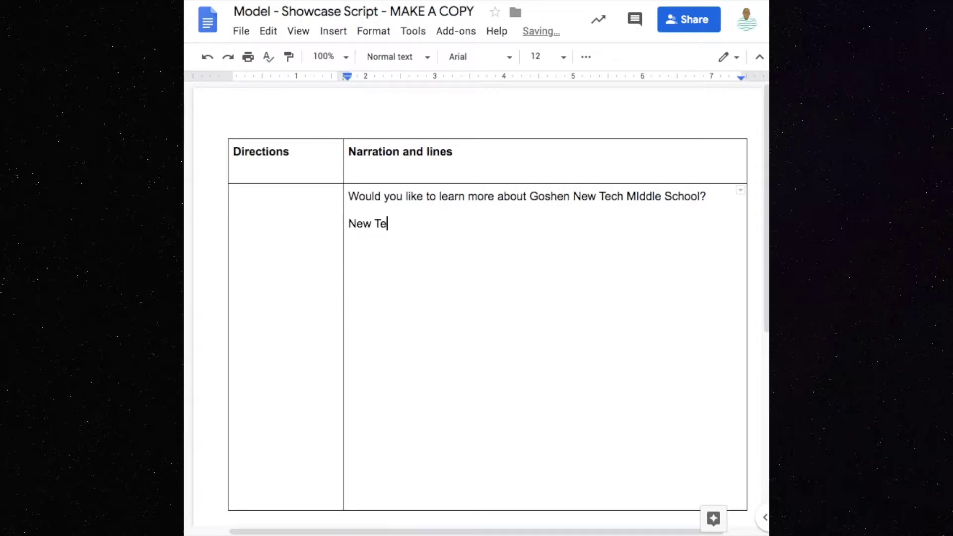
text(ch students and staff)
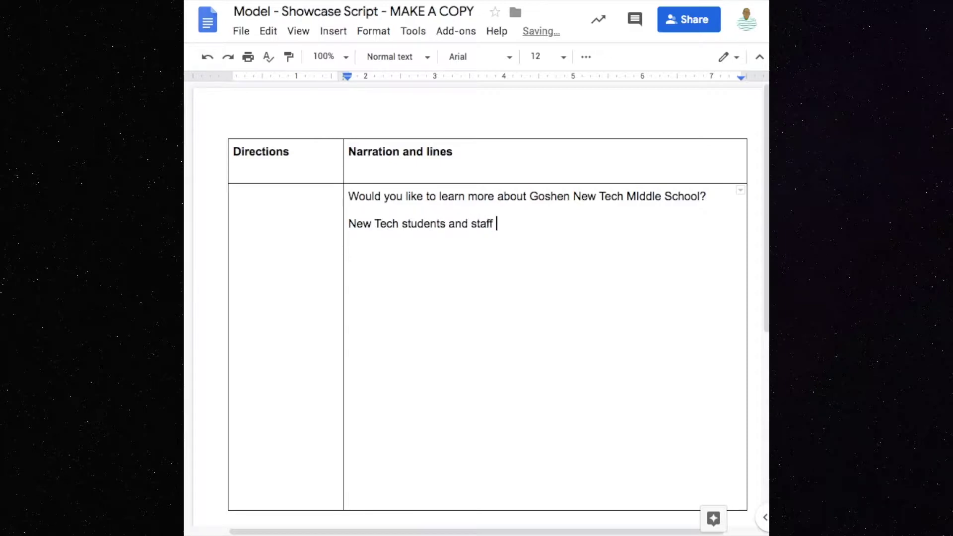
text( invite you come check )
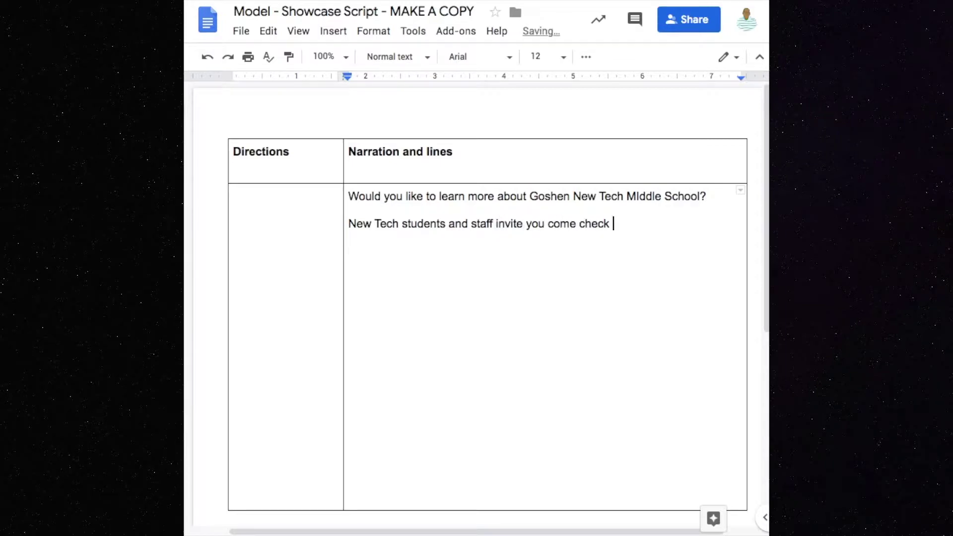
text(out the work that we do)
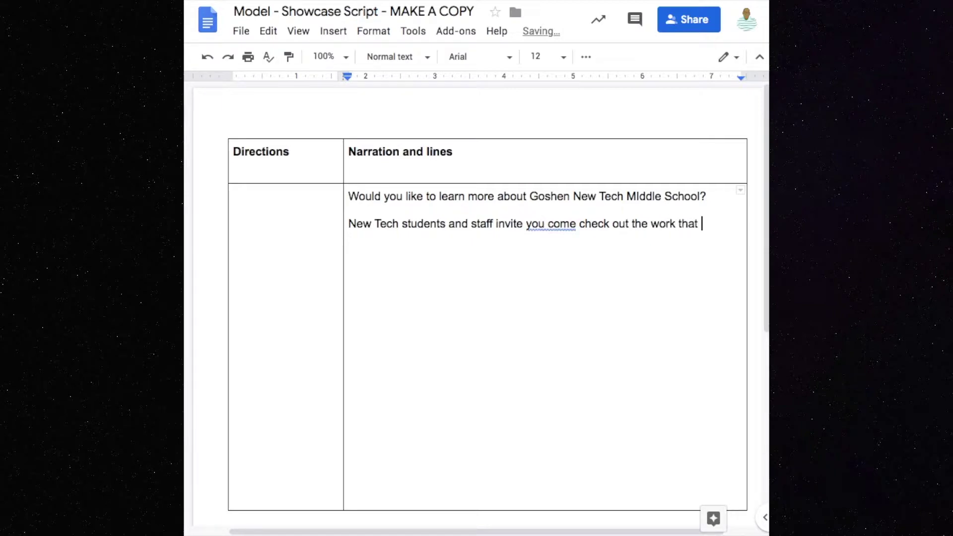
text(.)
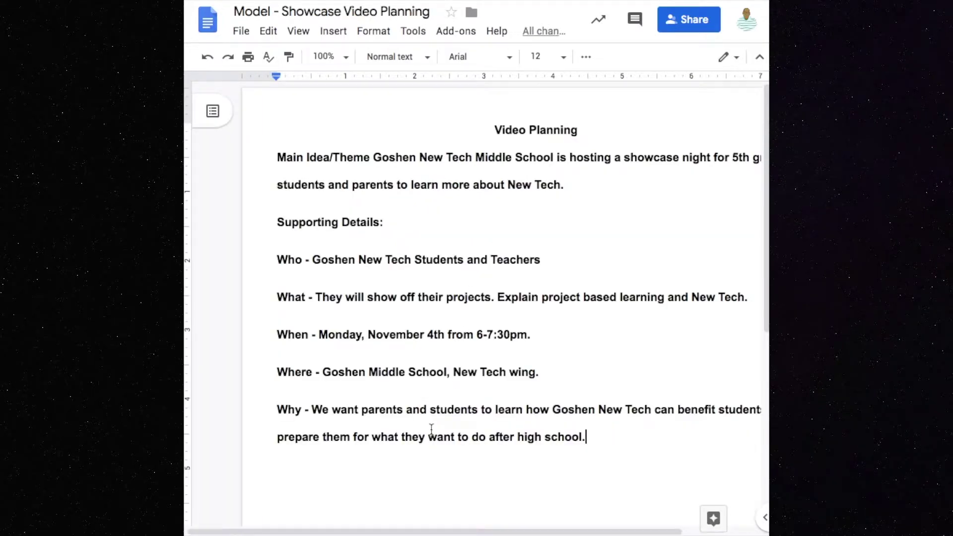
Check the event details in the Video Planning document and add the script paragraph "On November 4th from 6 to 7:30pm."
scroll(432, 428, right, 2)
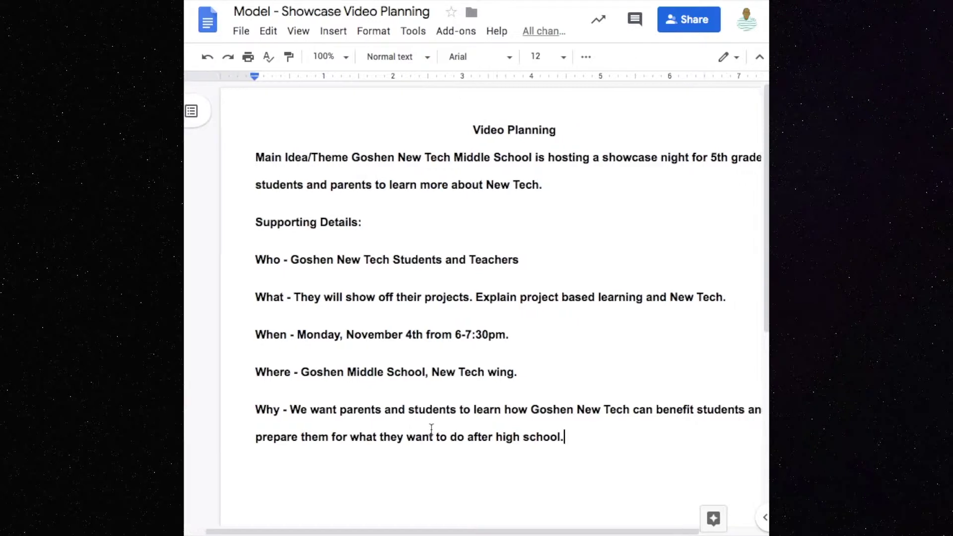
scroll(431, 428, right, 2)
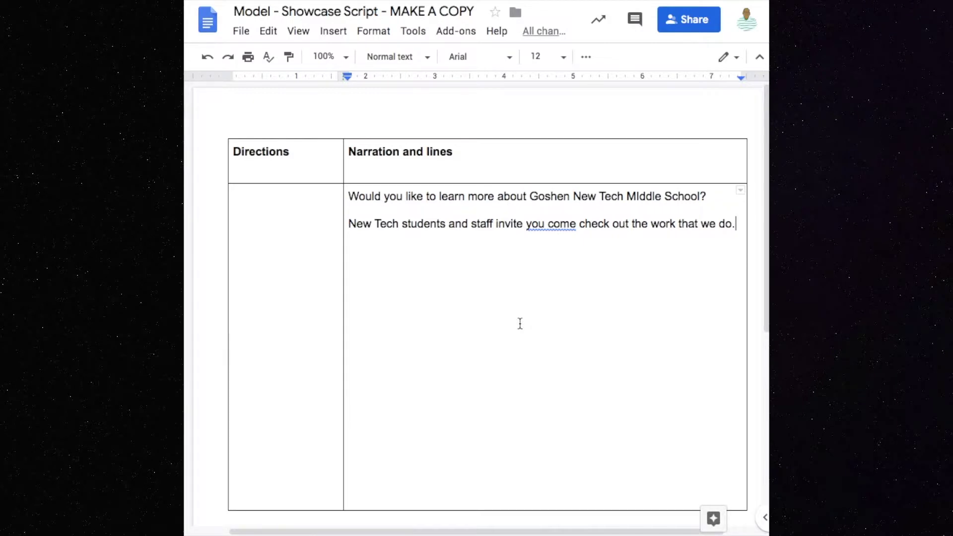
key(Return)
key(Return)
text(On )
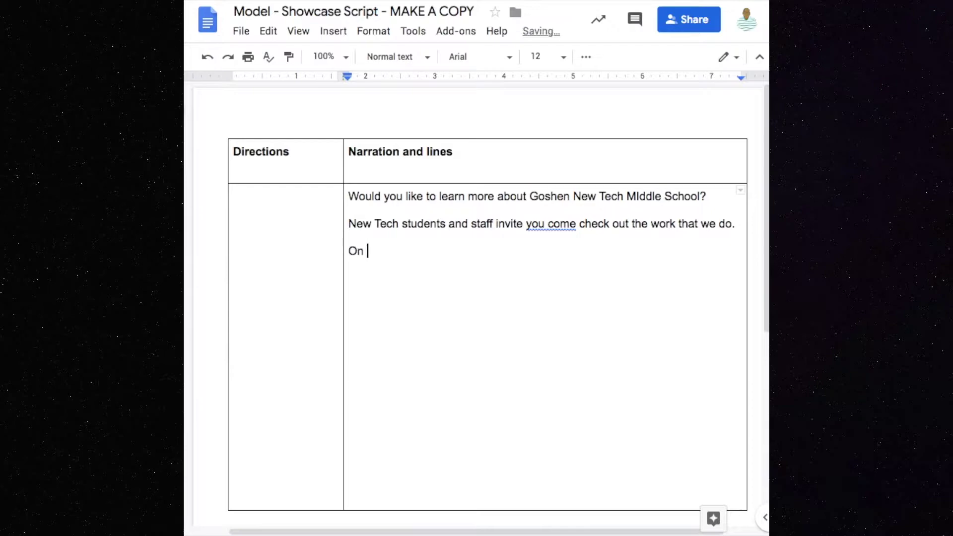
text(November )
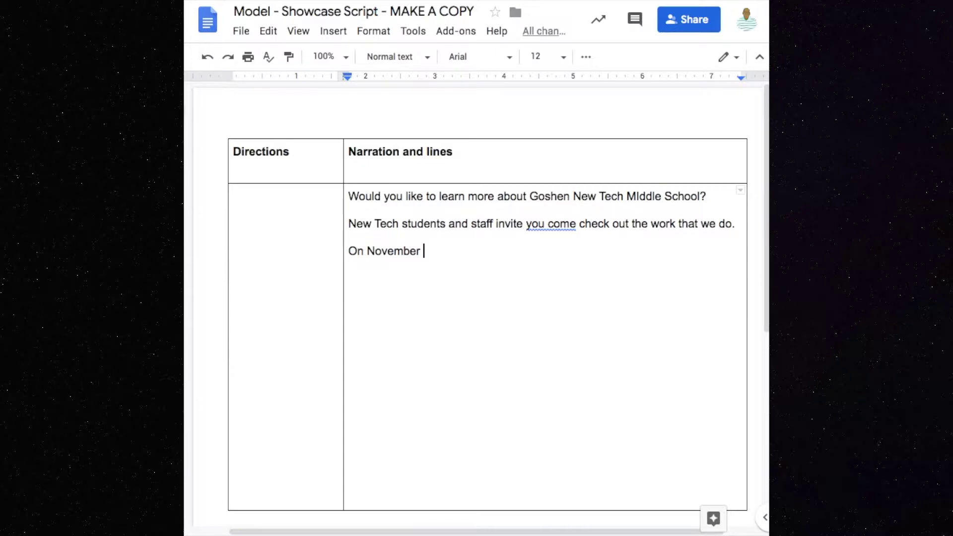
text(4th from 6)
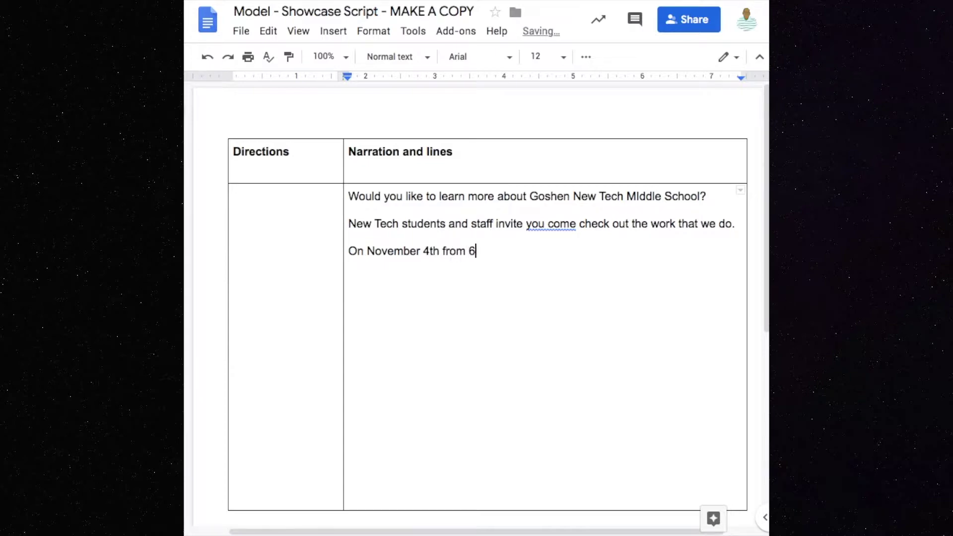
text( to 7:30pm.)
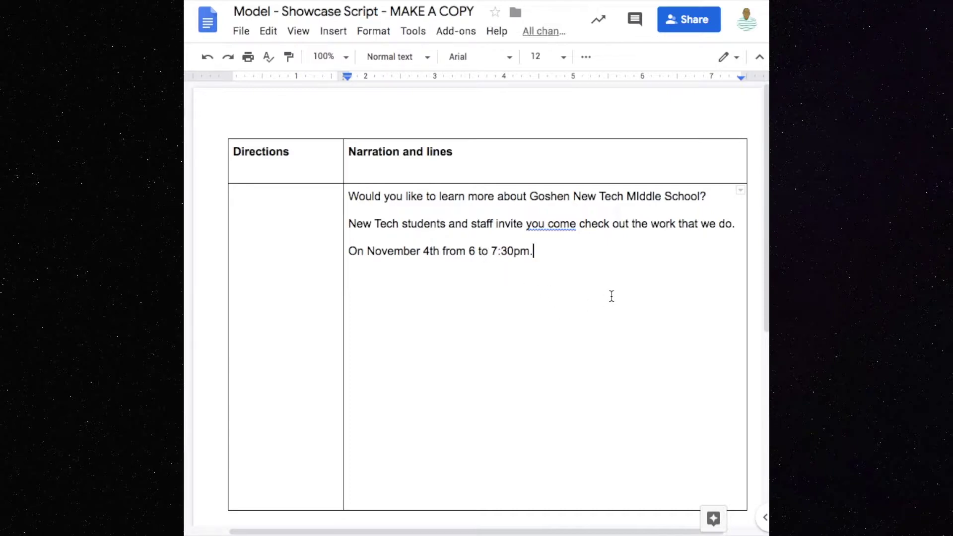
Continue the date sentence, without its full stop, with "you have the chance to come visit classrooms"
key(BackSpace)
text(you have the c)
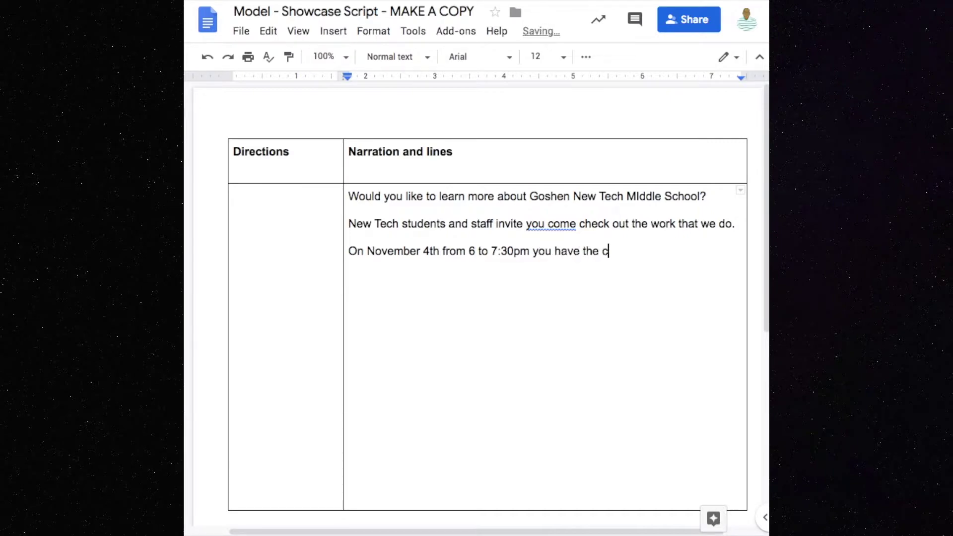
text(hance to come visit )
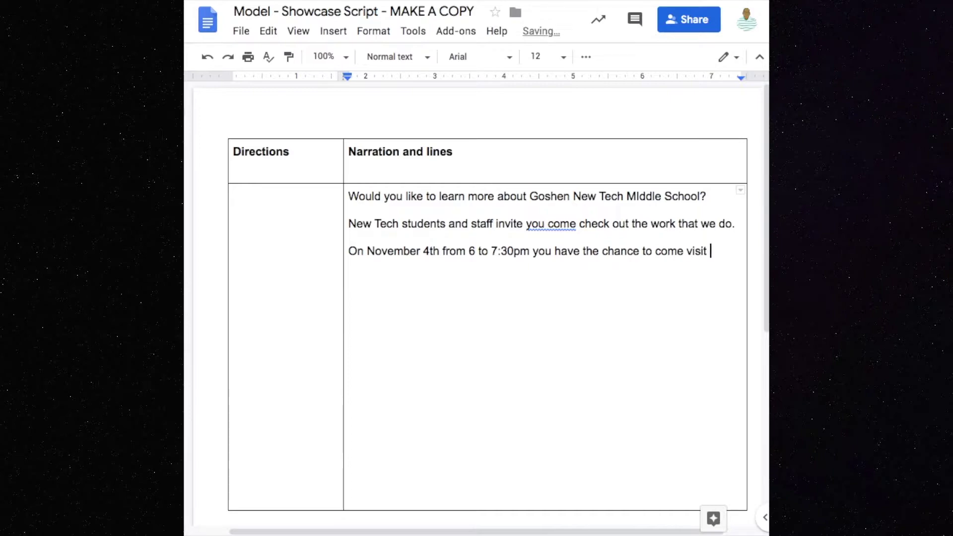
text(classrooms)
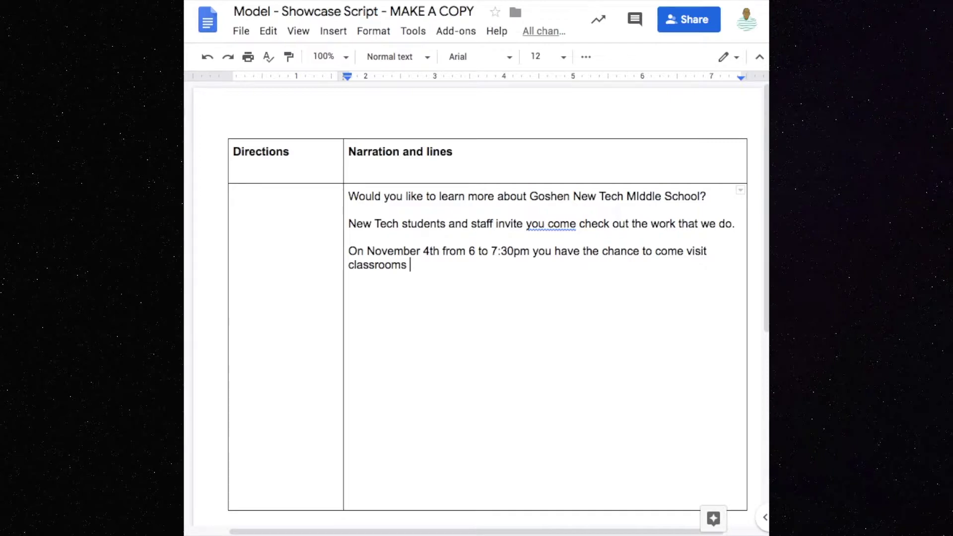
Extend the sentence after "classrooms" with "and experience"
text(and talkw)
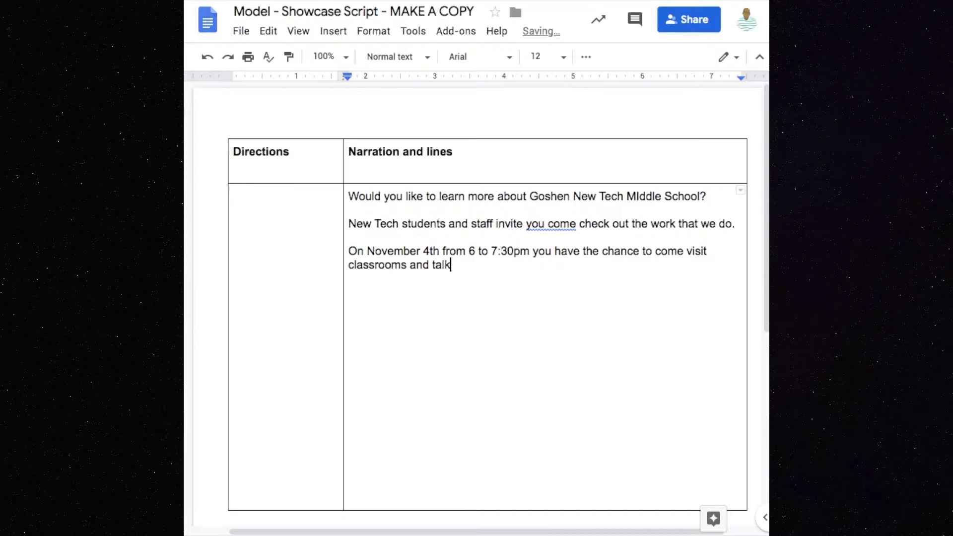
key(BackSpace)
text(with)
key(BackSpace)
key(BackSpace)
key(BackSpace)
key(BackSpace)
key(BackSpace)
key(BackSpace)
key(BackSpace)
key(BackSpace)
key(BackSpace)
text(expe)
text(ir)
key(BackSpace)
key(BackSpace)
key(BackSpace)
text(ie)
text(erience )
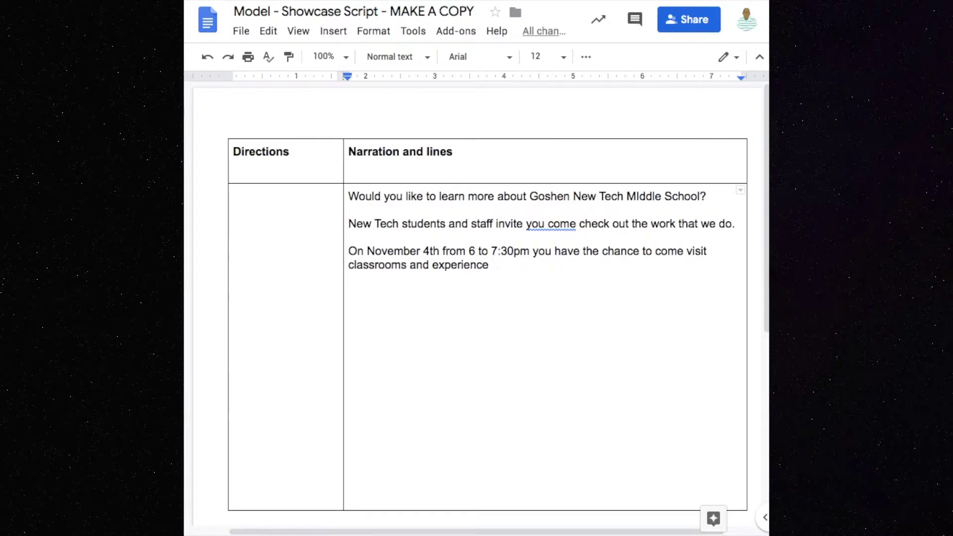
text(what New)
key(BackSpace)
key(BackSpace)
key(BackSpace)
key(BackSpace)
key(BackSpace)
key(BackSpace)
key(BackSpace)
key(BackSpace)
Finish the sentence with "the projects that we are creating." and start a new paragraph
text(the projects that we are creating)
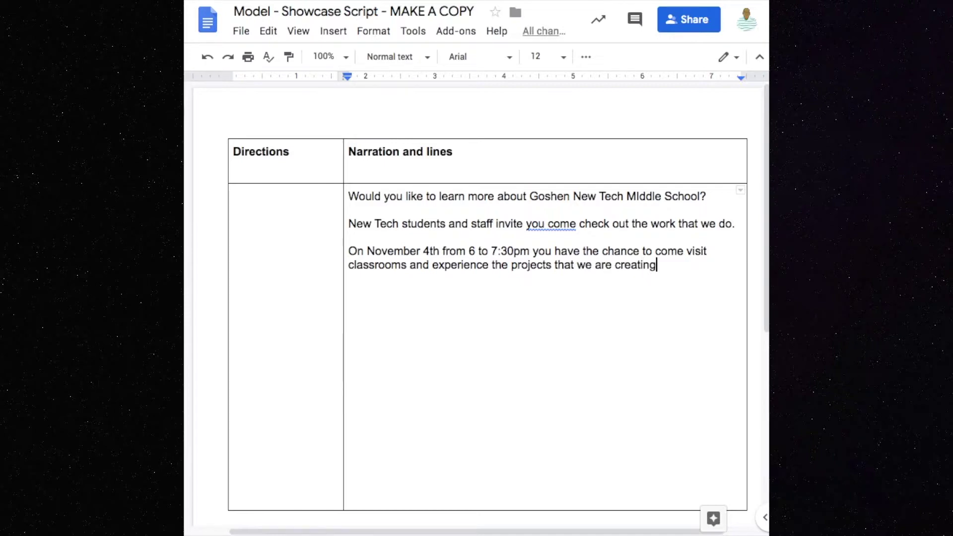
text(.)
key(Return)
key(Return)
Write the paragraph "Students will be here to explain the work that they have done and tell you about their projects."
text(You)
click(349, 278)
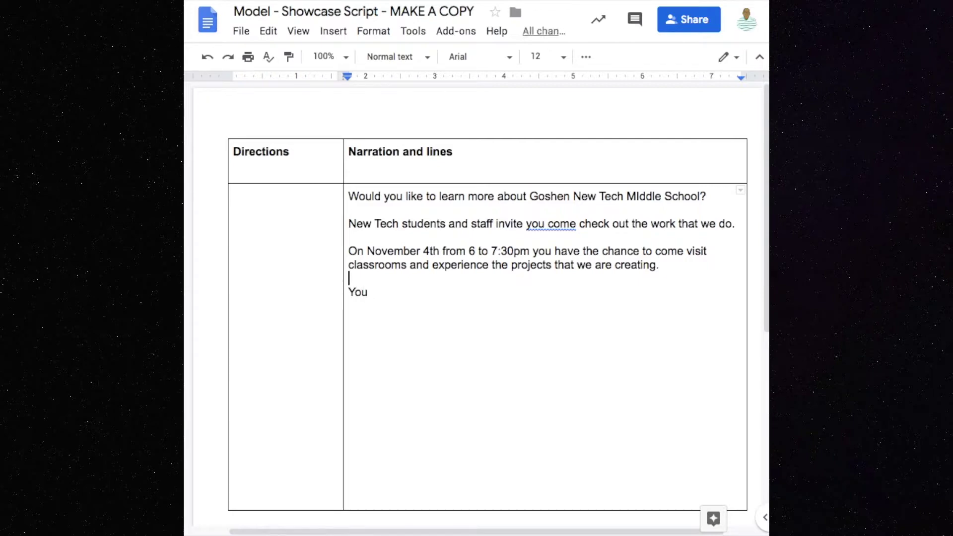
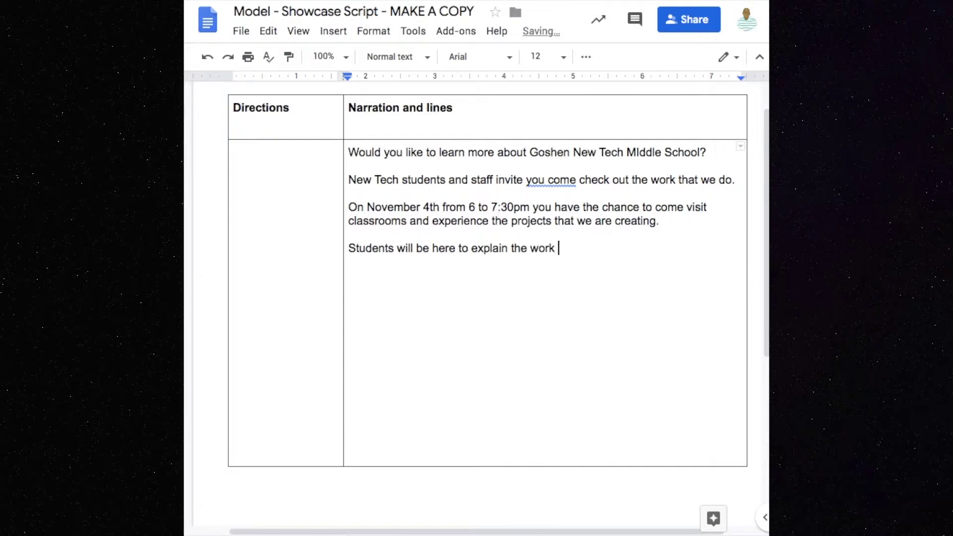
text(ve )
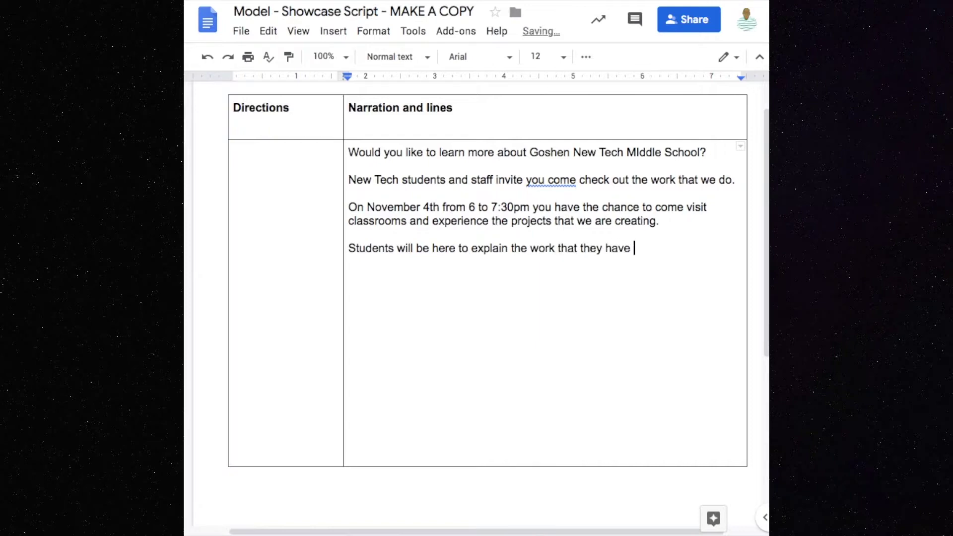
text(done and tell you about their projects.)
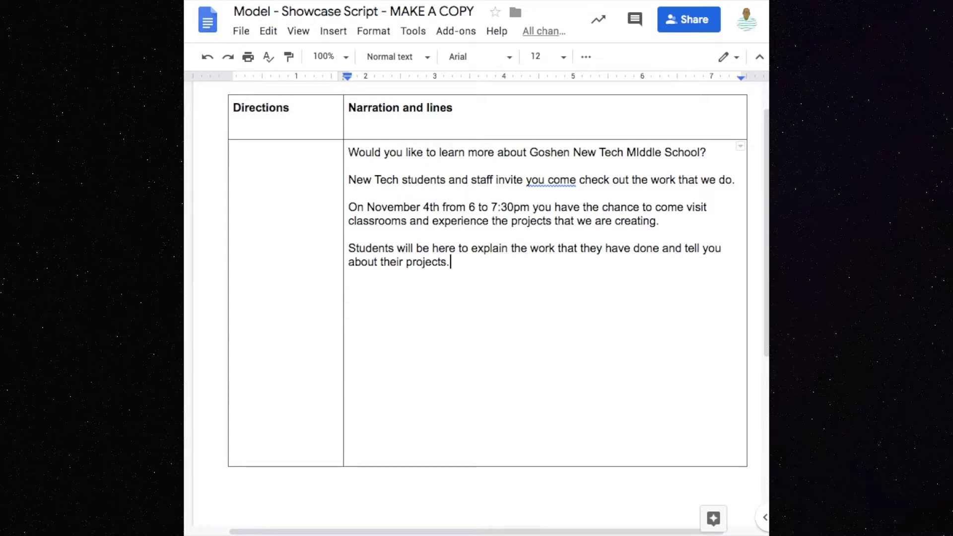
Begin another paragraph: "You can talk with teachers and principals to find out more about the ways that New Tech can prepare your student"
key(Return)
text(you)
key(BackSpace)
key(BackSpace)
key(BackSpace)
key(BackSpace)
text(You can talk )
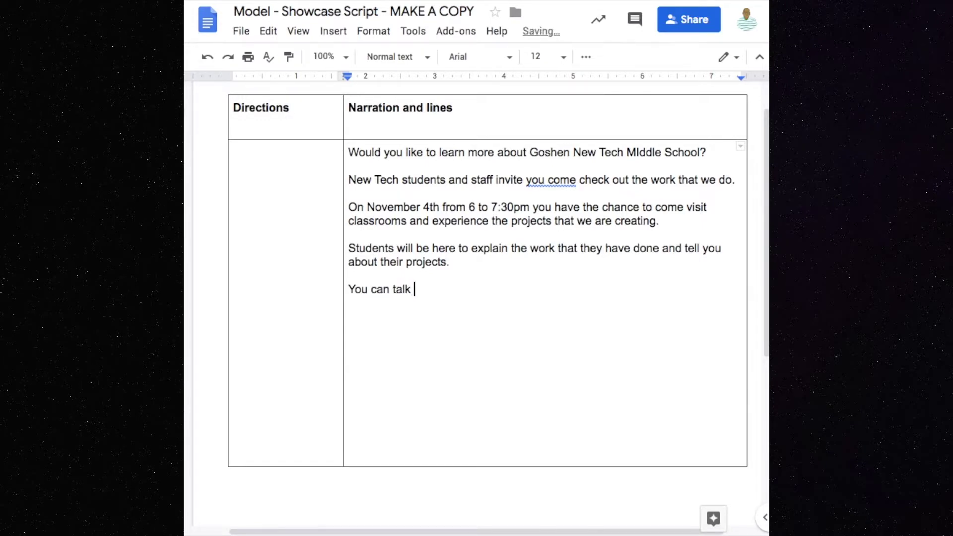
text(with teachers and princip)
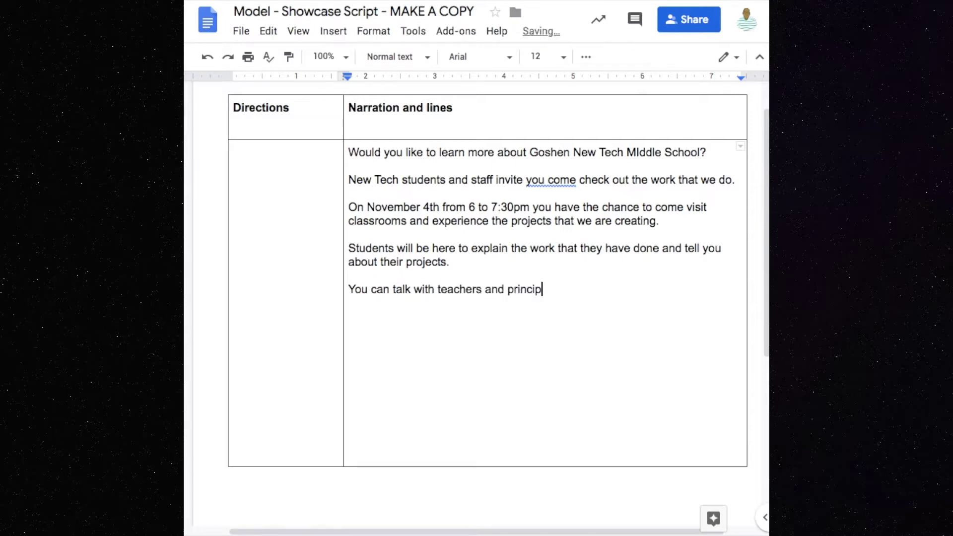
text(als to find out m)
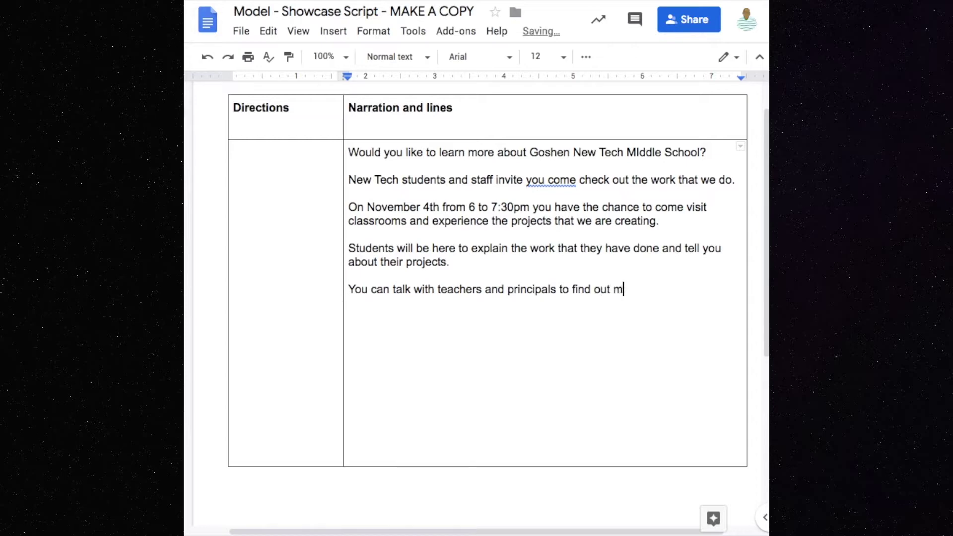
text(ore about the ways that New Tech can prepare)
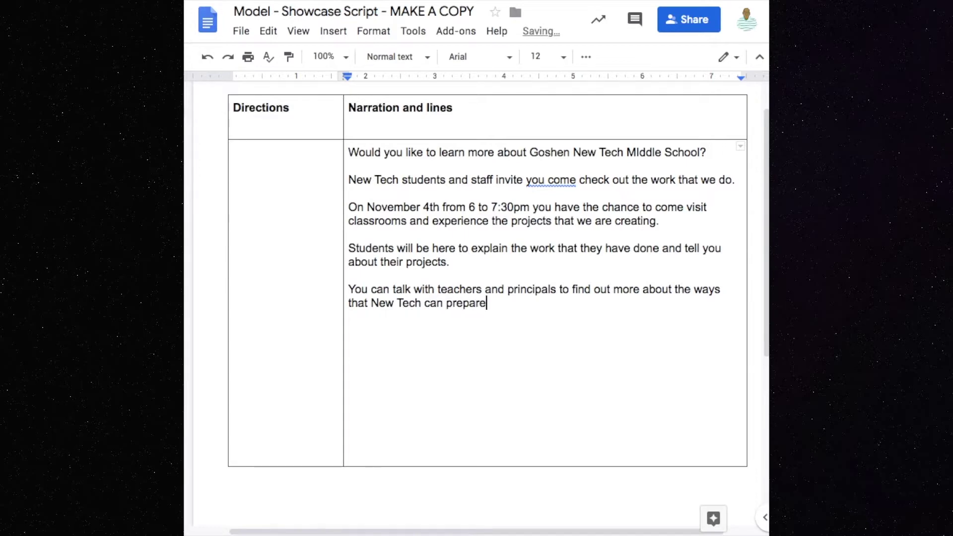
text( your student)
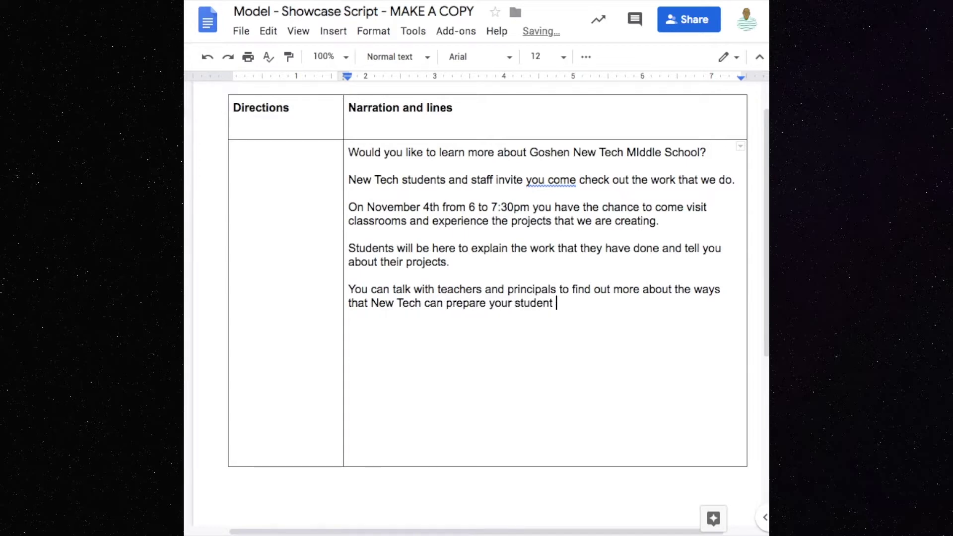
Replace the word "student" at the end of the last paragraph with "child"
key(BackSpace)
key(BackSpace)
key(BackSpace)
key(BackSpace)
key(BackSpace)
key(BackSpace)
key(BackSpace)
text(child)
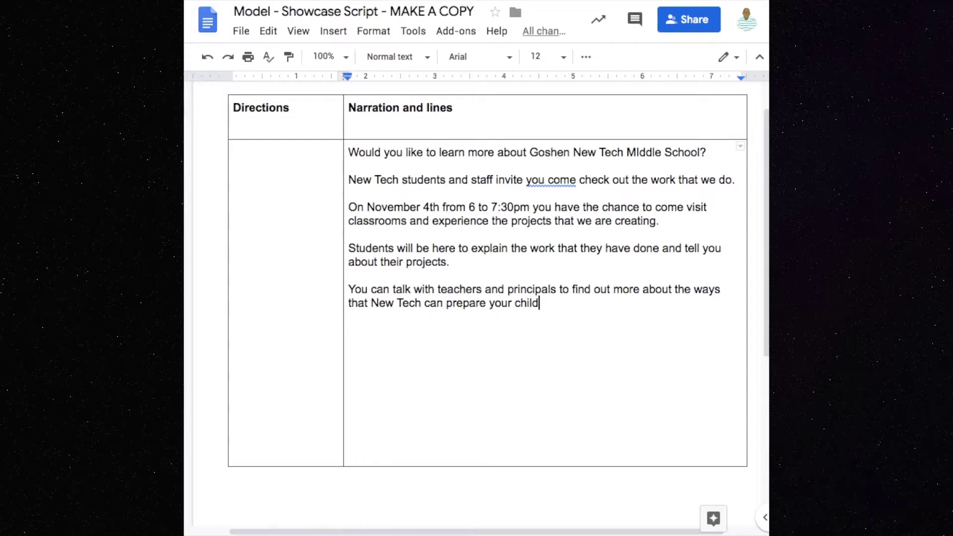
Complete the last sentence with "for college or other careers that they might have." and add a new line
text( for colleger)
key(BackSpace)
key(BackSpace)
text(or other careers that they )
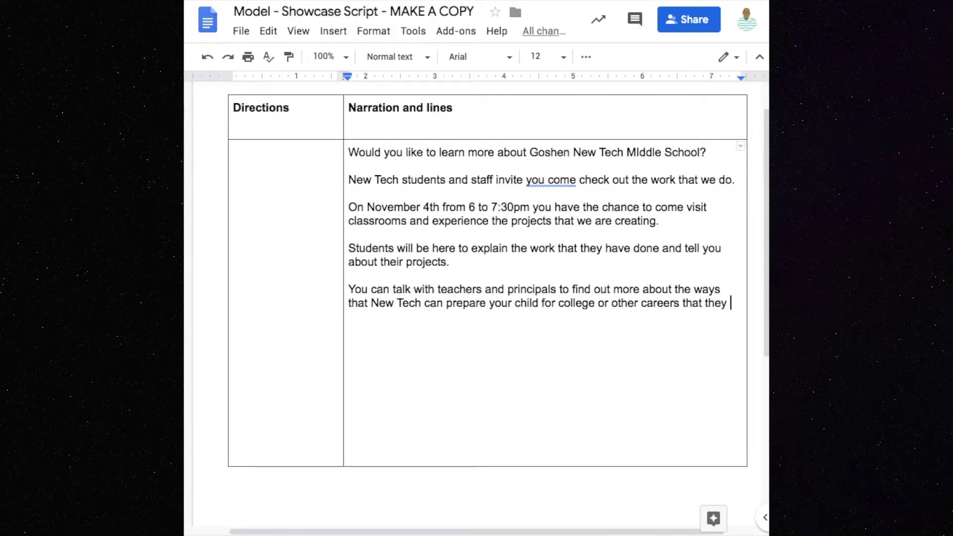
text(might )
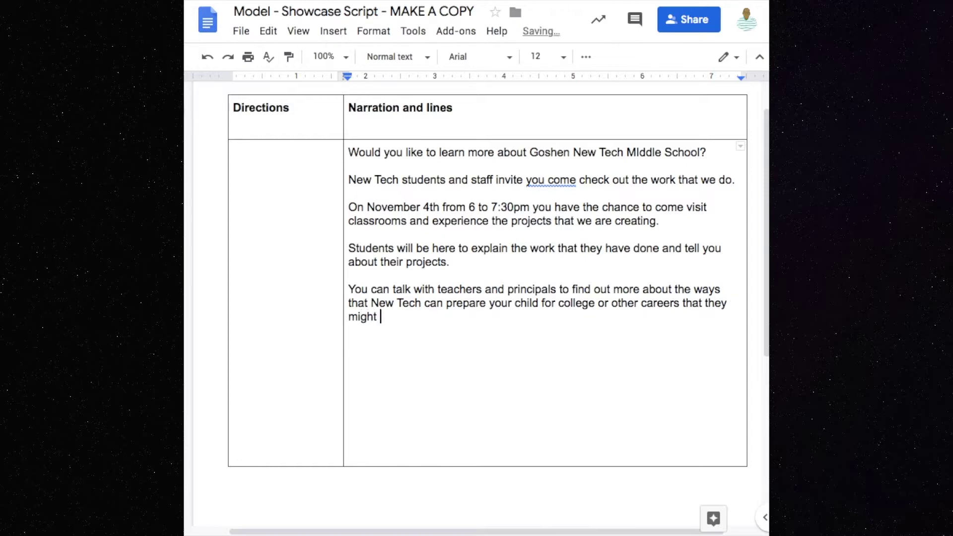
text(have.)
key(Return)
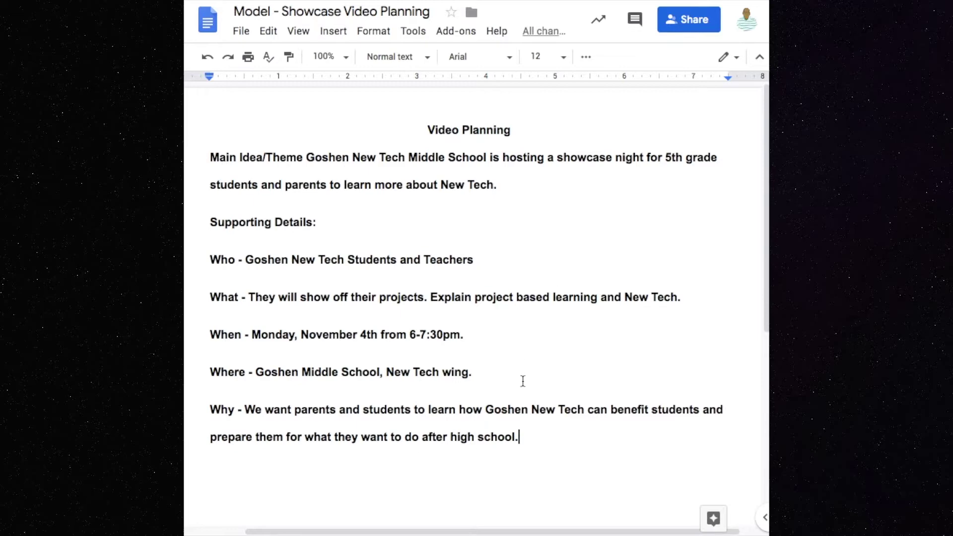
Review the "Why" statement in the planning document and change "can" to "will" before "prepare your child" in the script
drag(243, 410, 521, 437)
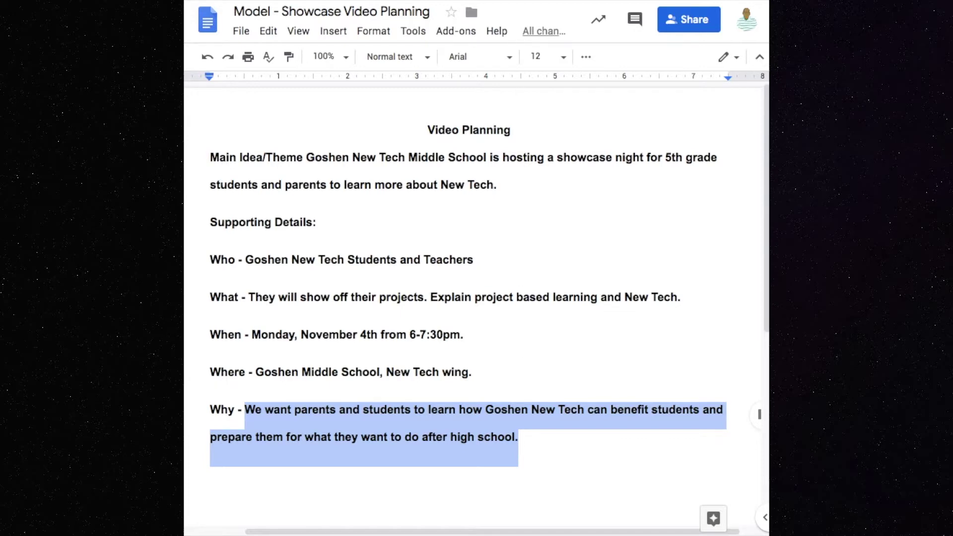
key(ctrl+Tab)
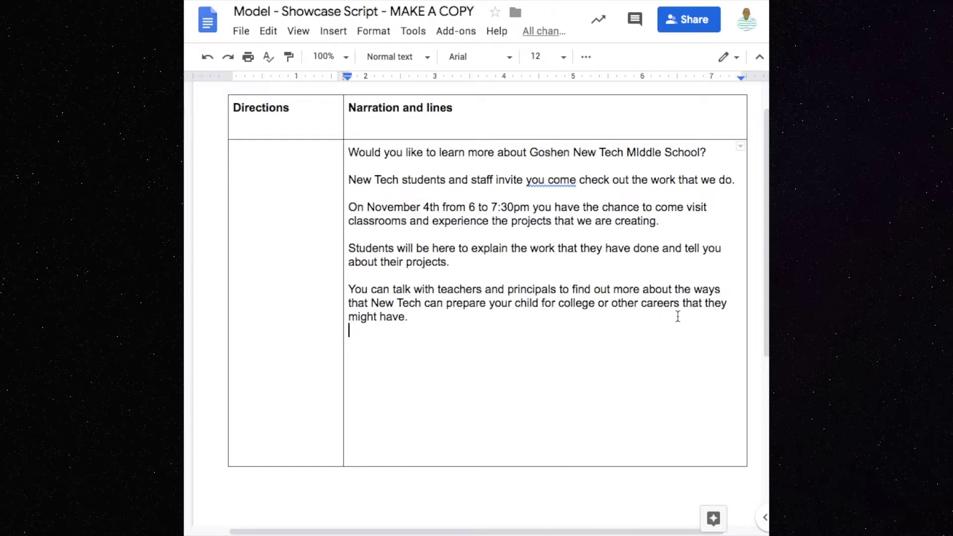
double_click(429, 304)
text(will)
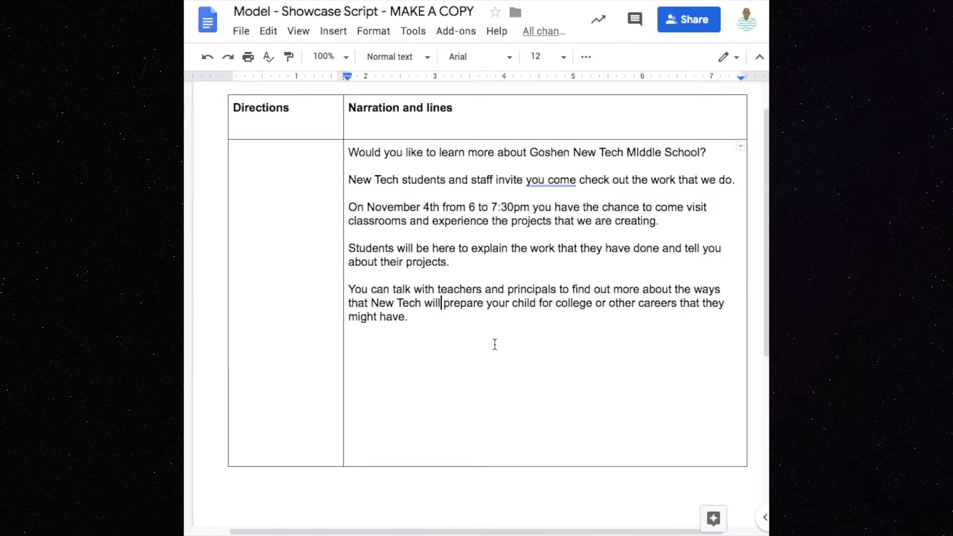
Add a speaker label with the teacher's title and surname, followed by a colon, on its own line above the opening question
key(Down)
key(Down)
key(Down)
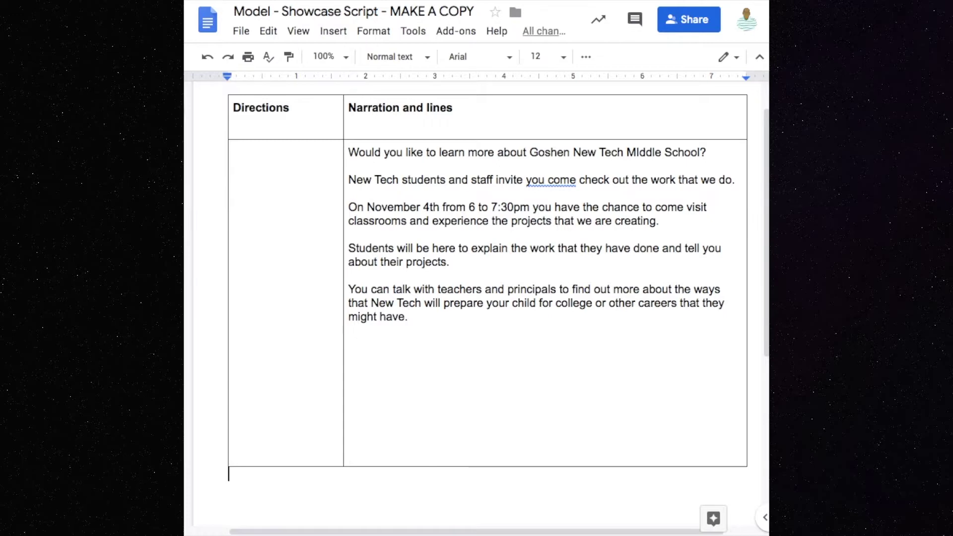
key(Up)
key(Return)
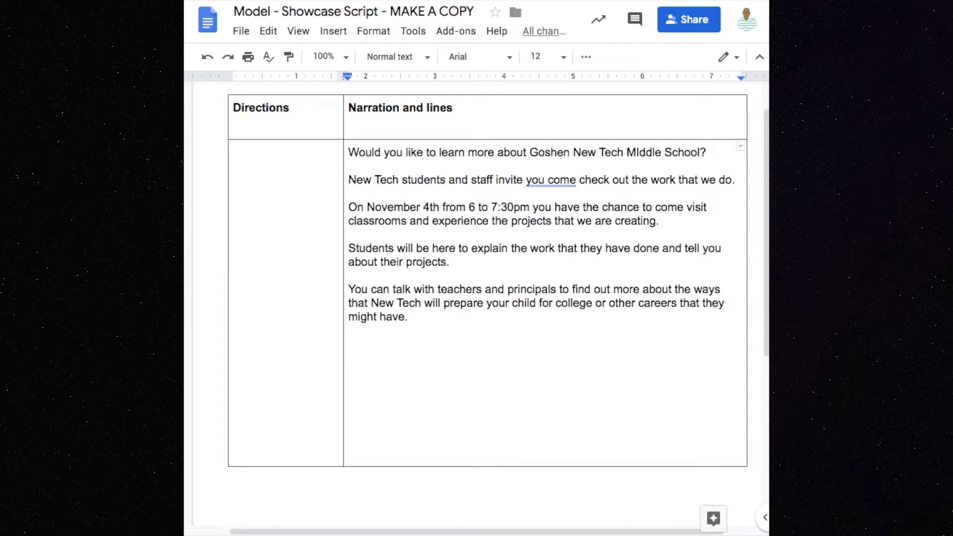
key(Up)
key(Up)
key(Up)
key(Up)
key(Up)
key(Up)
key(Up)
key(Up)
key(Up)
key(Up)
key(Up)
key(Up)
key(Up)
text(Mr. Sapp)
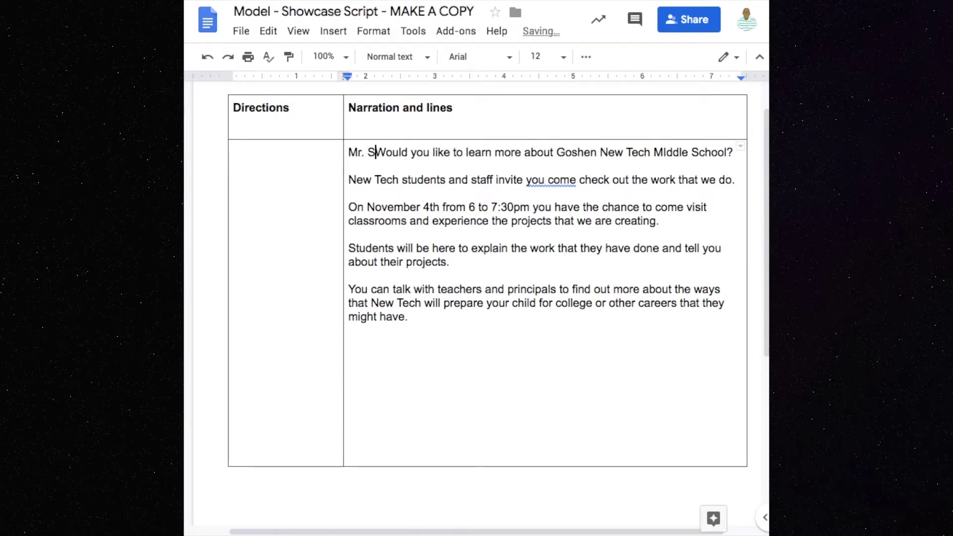
text(:)
key(Return)
Add the speaker label "Student:" below the paragraph about preparing your child for college
key(Down)
key(Down)
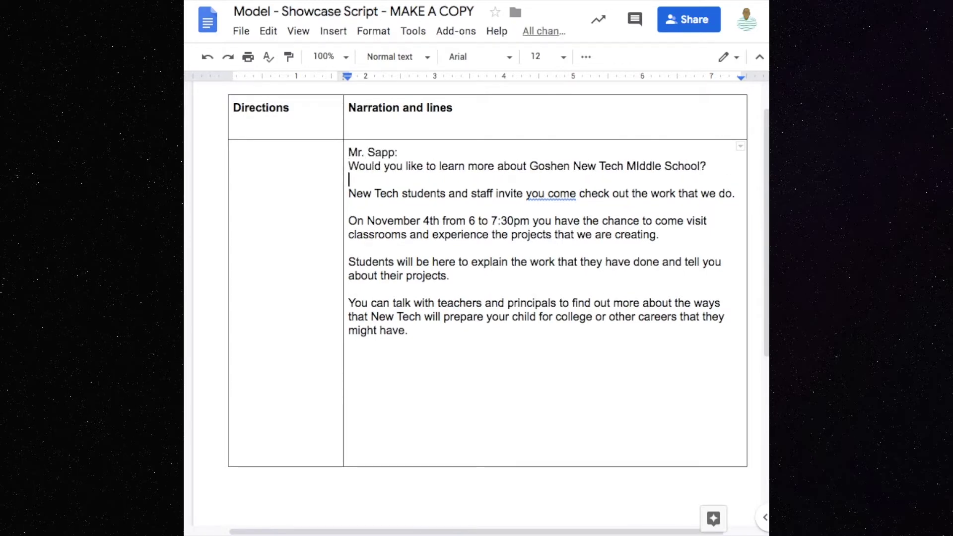
key(Down)
key(Down)
key(Down)
key(Down)
key(Down)
key(Down)
key(Down)
key(Down)
key(Down)
key(Down)
text(Stude)
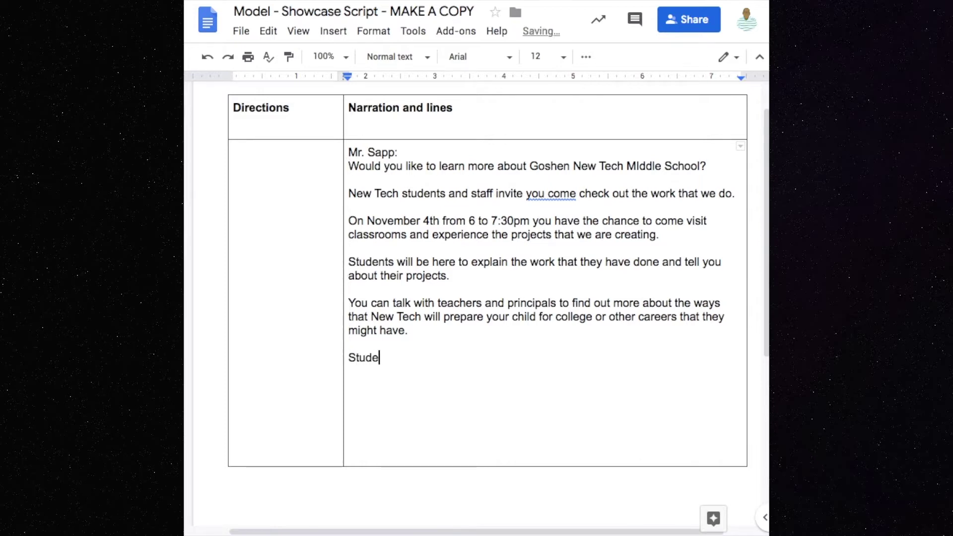
text(nt:)
Under the student label, write the bold note "Talk about one of their favorite things about learning through projects."
click(229, 474)
click(439, 369)
key(Return)
text(Talk ab)
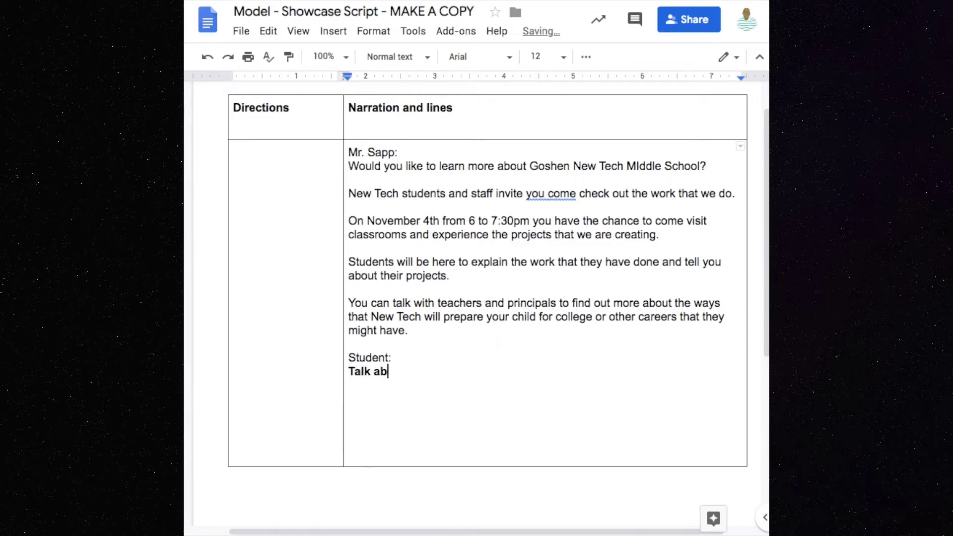
text(out one of the )
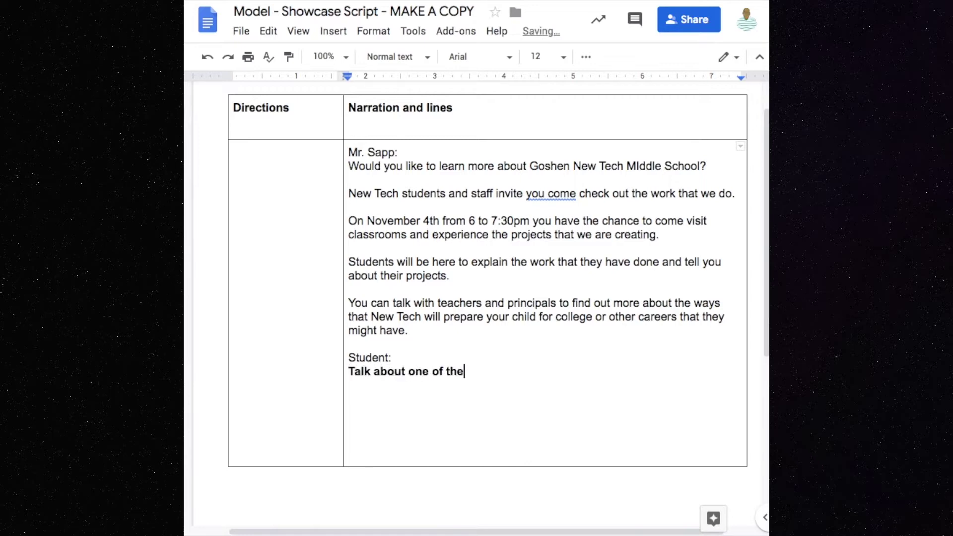
text(ir favorite thi)
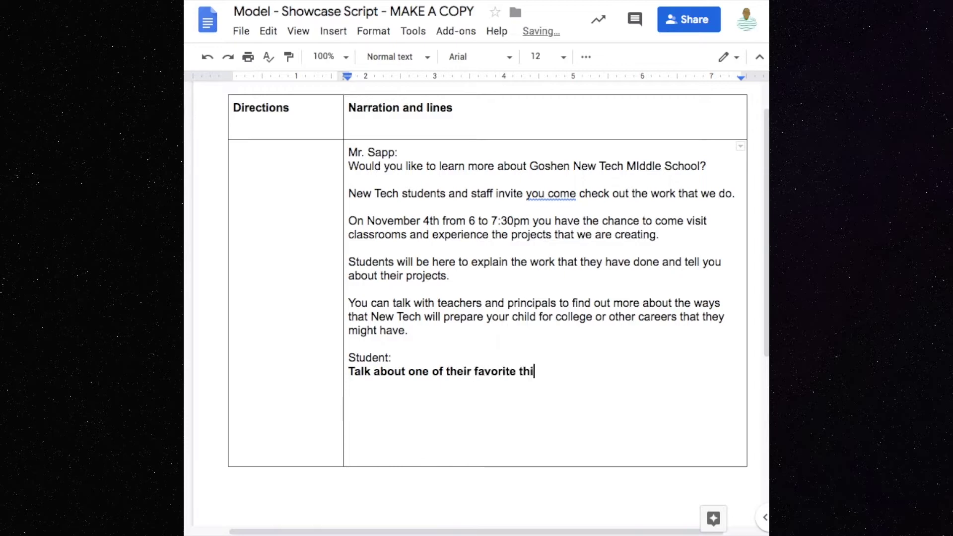
text(ngs about )
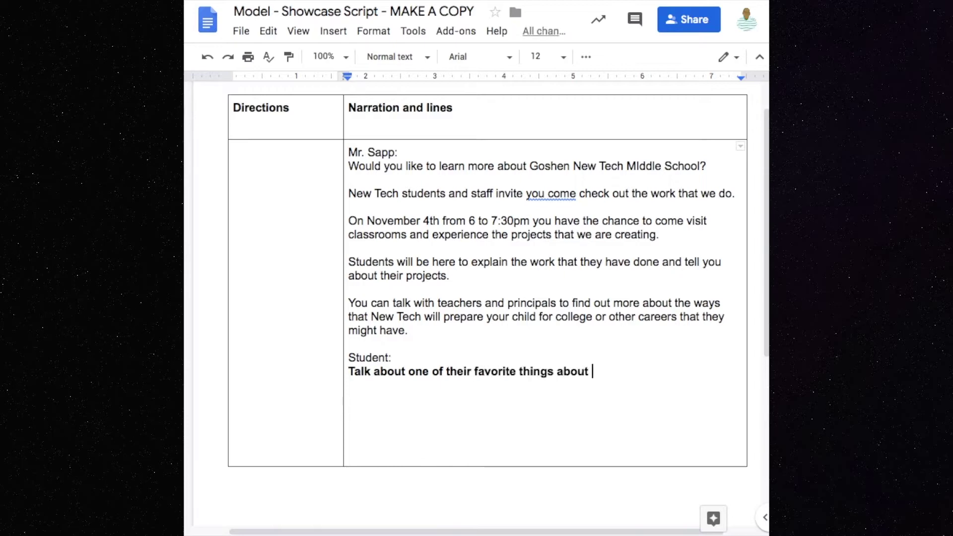
text(learning through pro)
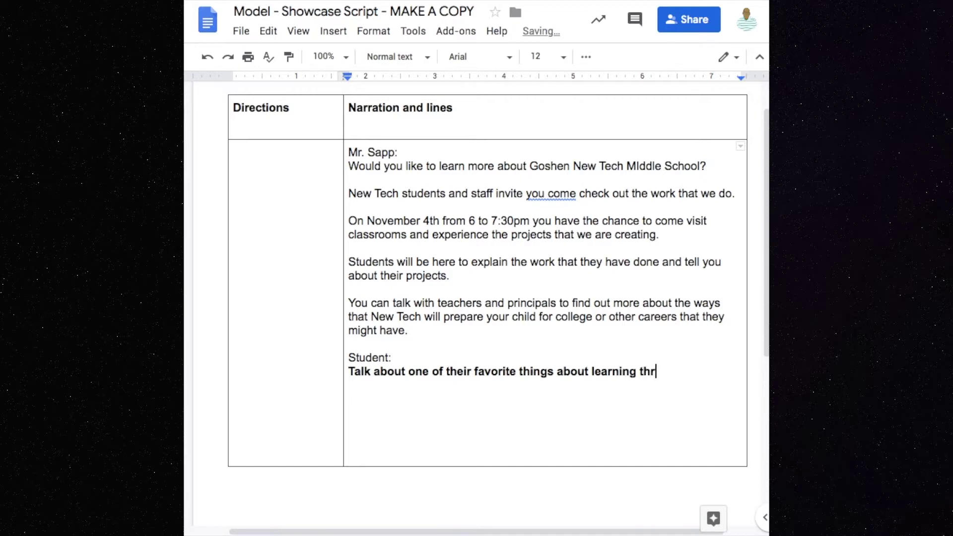
text(ects.)
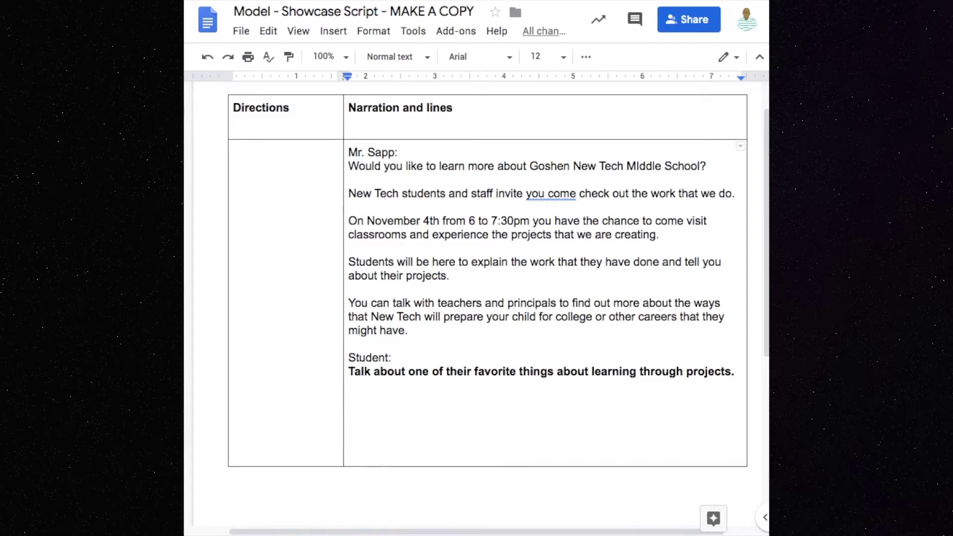
Add another teacher speaker label and begin its line with "So come out to Goshen MIddle School on November 4th from 6 to 7:30"
key(Return)
key(Return)
text(Mr. Sapp:)
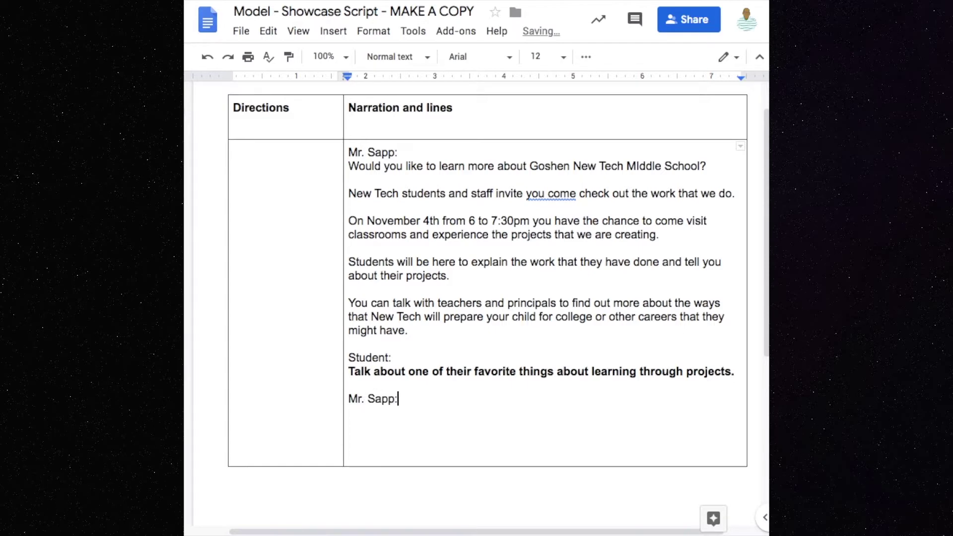
key(Return)
text(So come out to Goshen MIddle School)
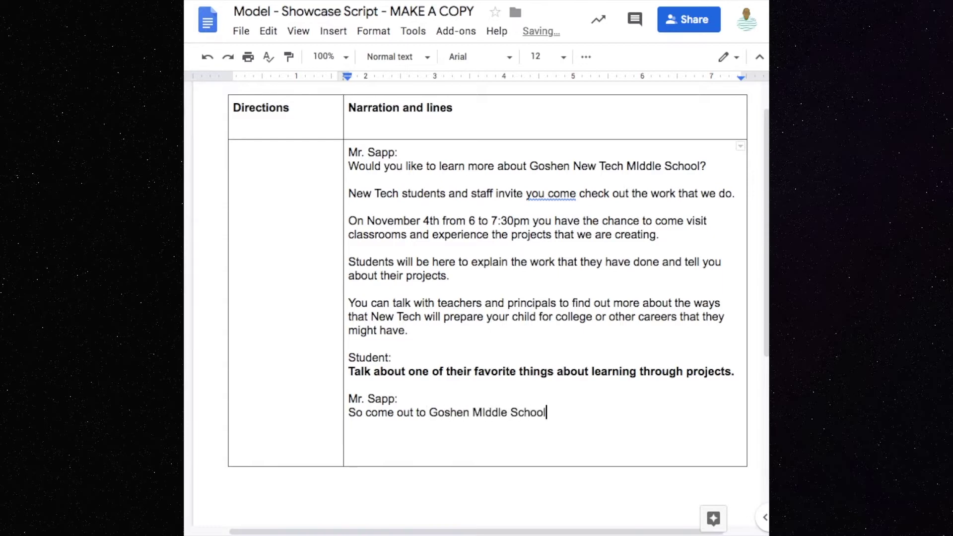
text( on November 4th fr)
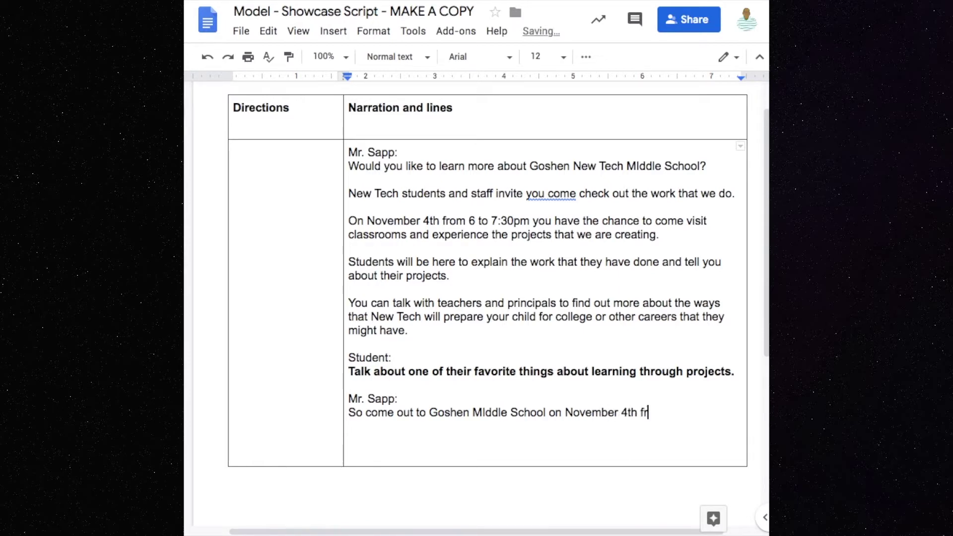
text(om 6 to 8)
key(BackSpace)
text(7:30)
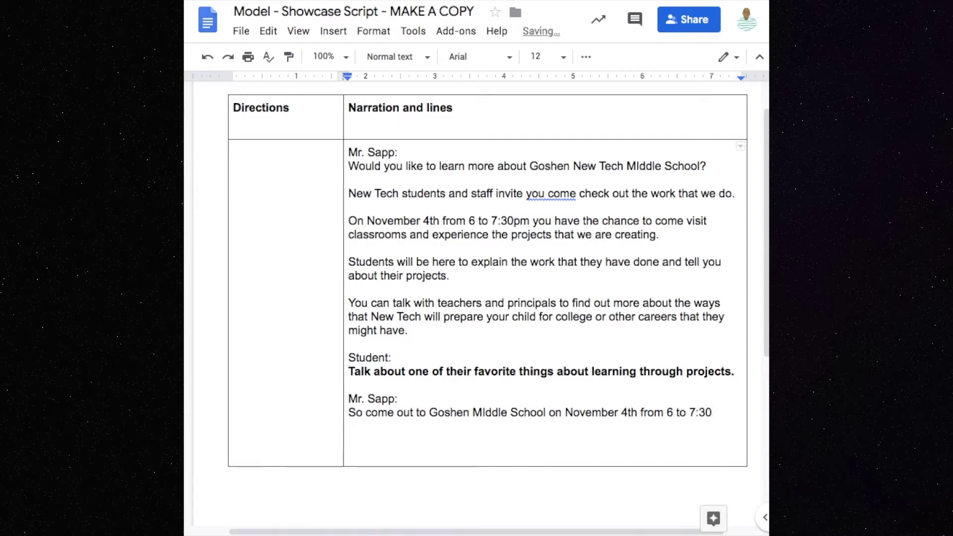
Finish the closing line with "and bring your student so you can learn about the great things we're doing here at Goshen New Tech Middle School."
text( and bring your student )
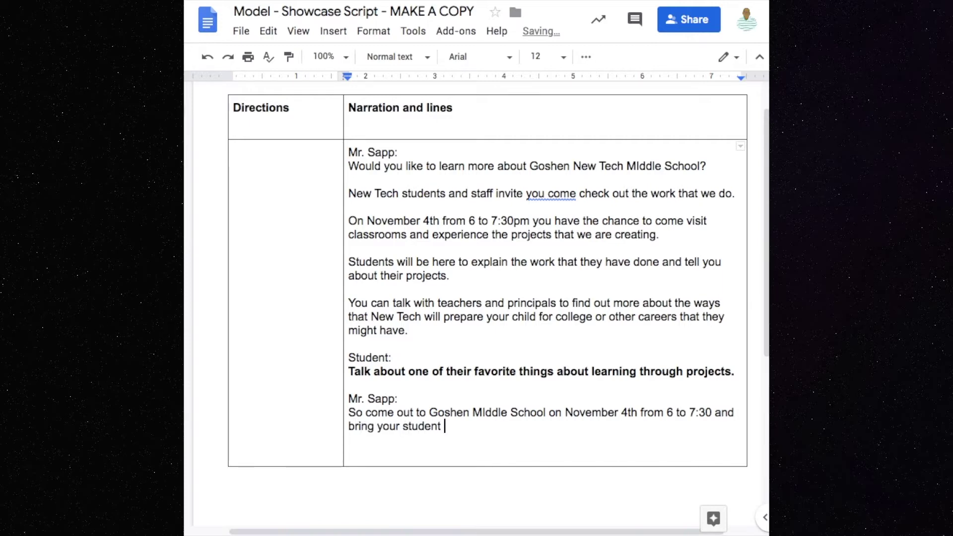
text(so you can learn about )
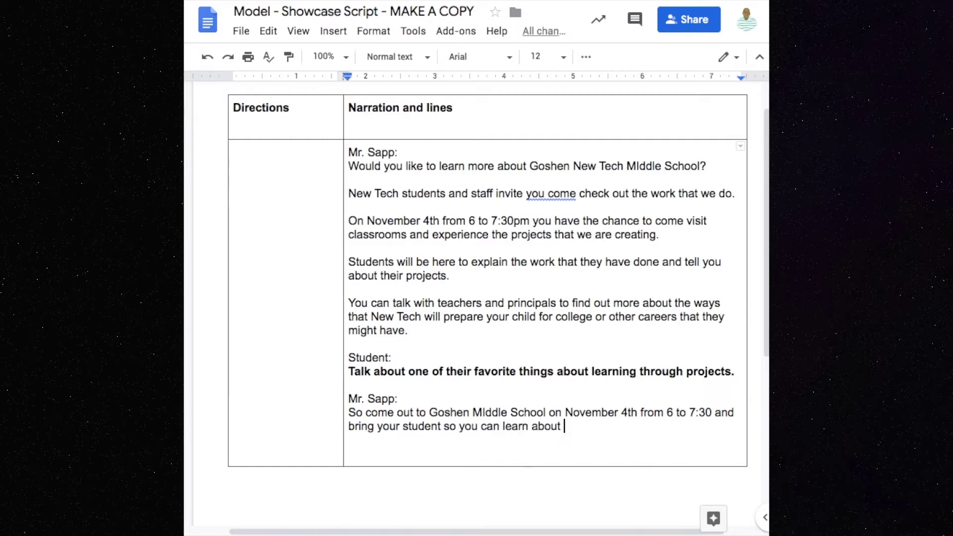
text(the great things we're doin)
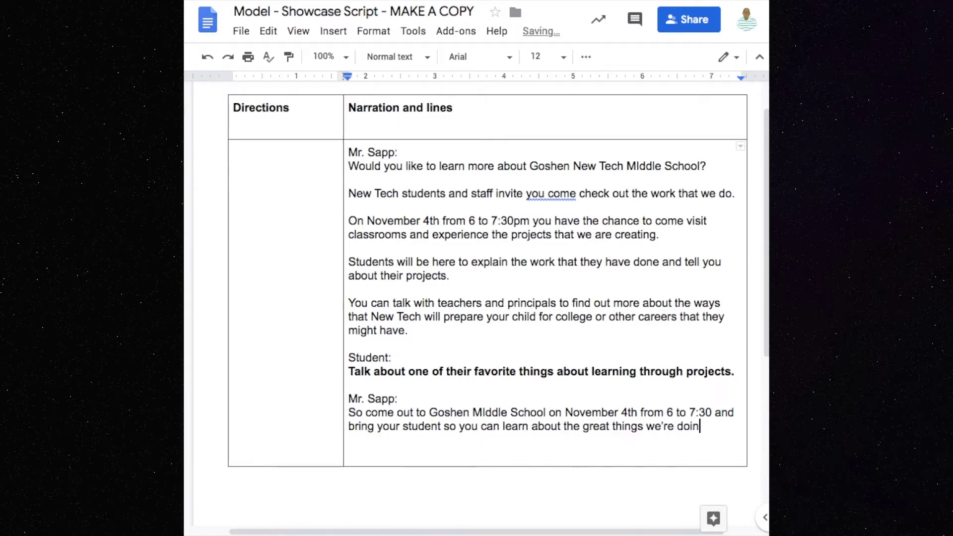
text(g here at Goseh)
key(BackSpace)
key(BackSpace)
text(h)
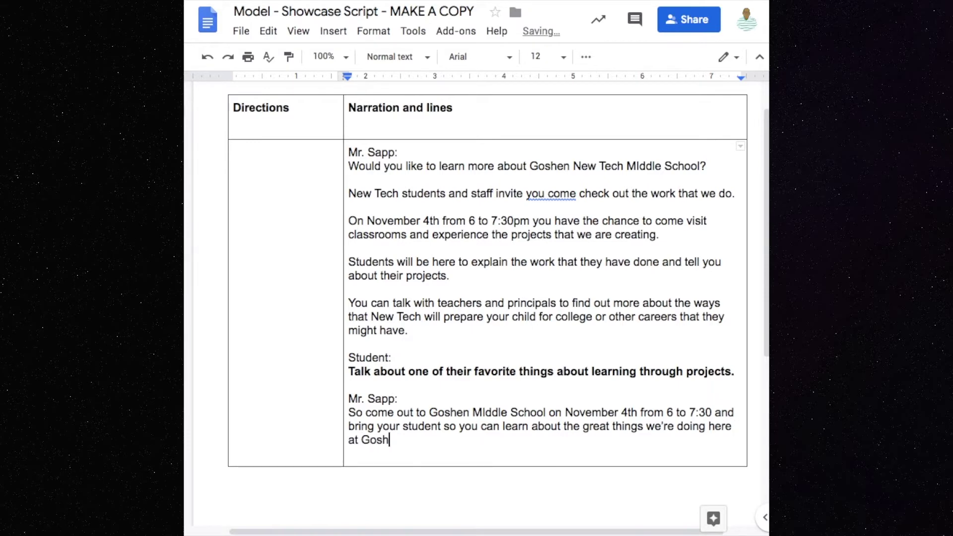
text(en New Tech )
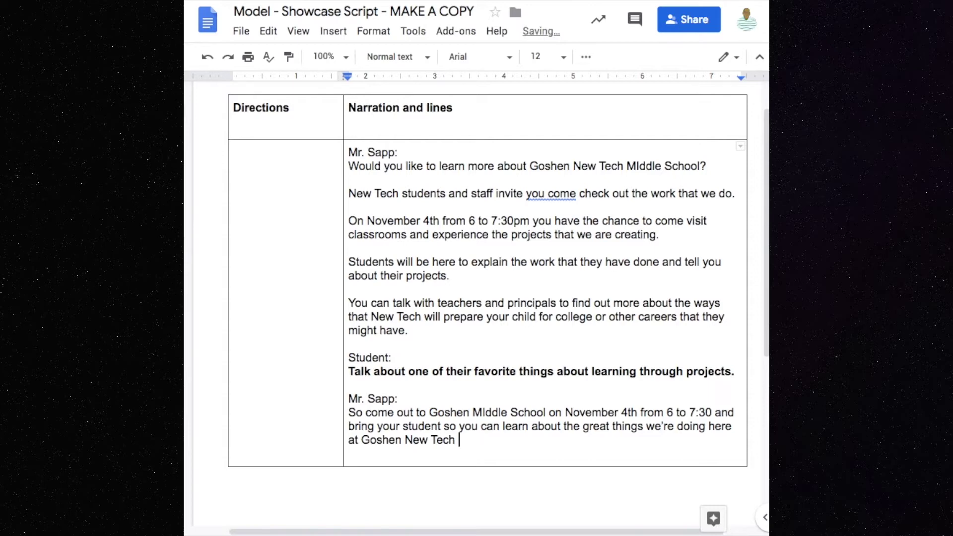
text(Middle School.)
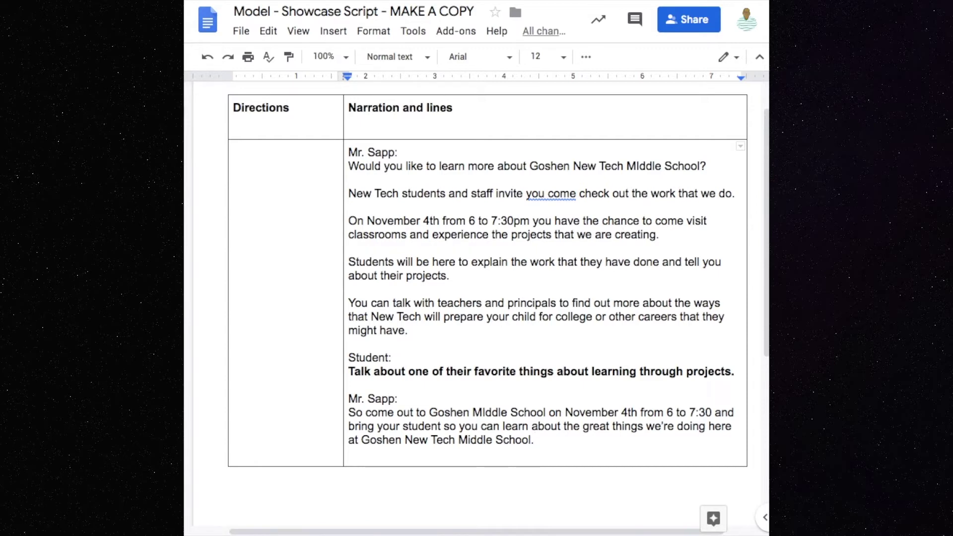
Enter the direction "On camera" in the Directions column beside the opening teacher label
click(563, 428)
key(Down)
click(243, 152)
text(On camera)
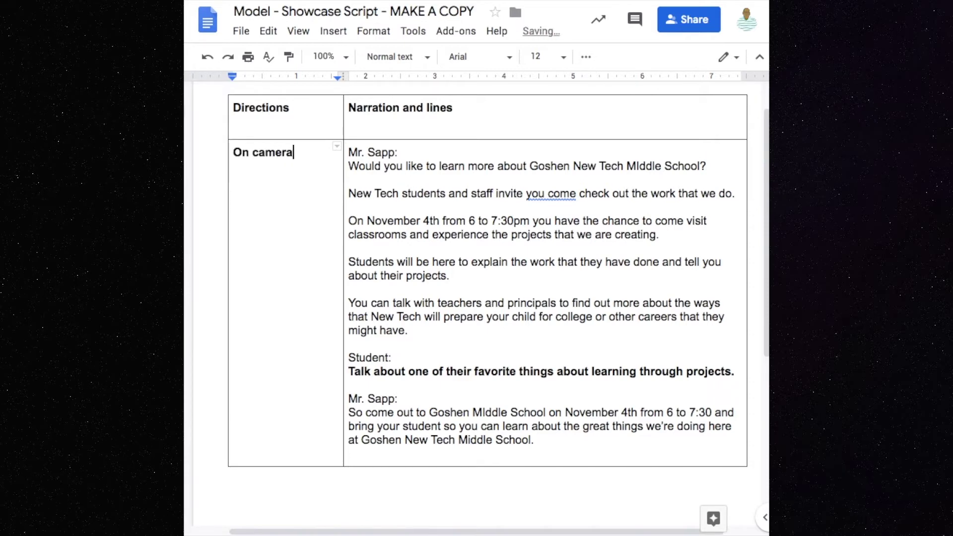
Add the direction "Video of projects" further down the Directions column, level with the November 4th paragraph
key(Return)
key(Return)
key(Return)
key(Return)
key(Return)
text(Video of projects)
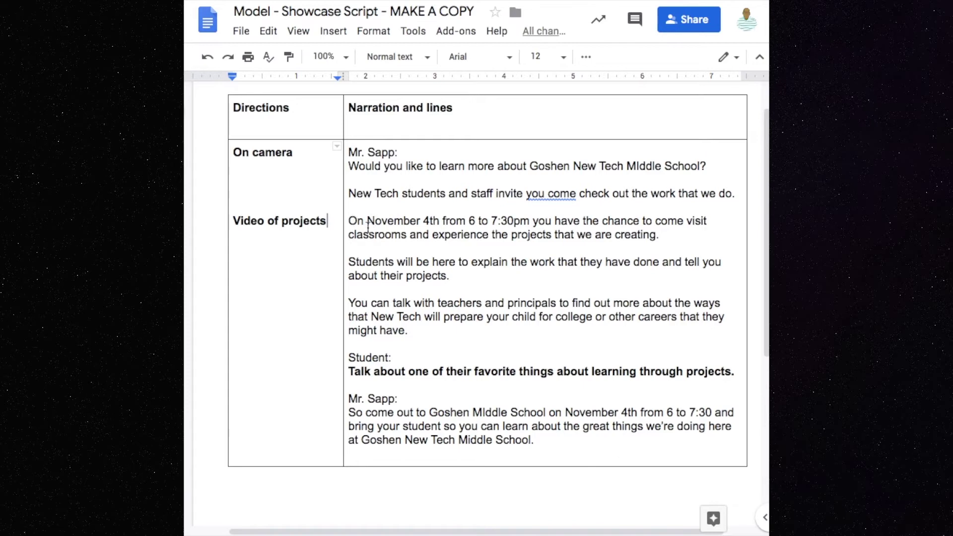
Shift "Video of projects" down beside the "Students will be here" paragraph and enter "Text with date" beside the November 4th paragraph
click(234, 220)
key(Return)
key(Return)
key(Return)
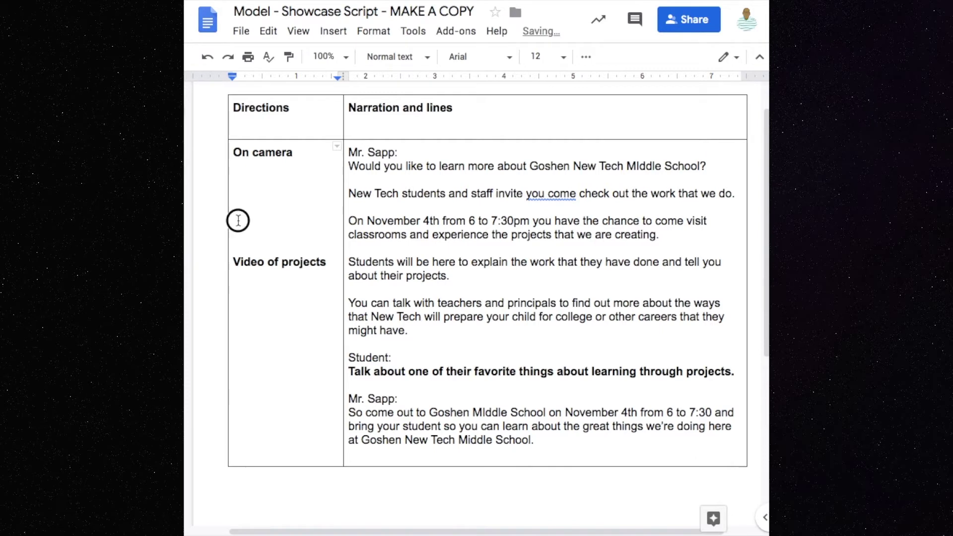
text(Text with date)
Add the direction "Student interview" level with the "Student:" label in the narration
click(326, 265)
key(Down)
click(327, 263)
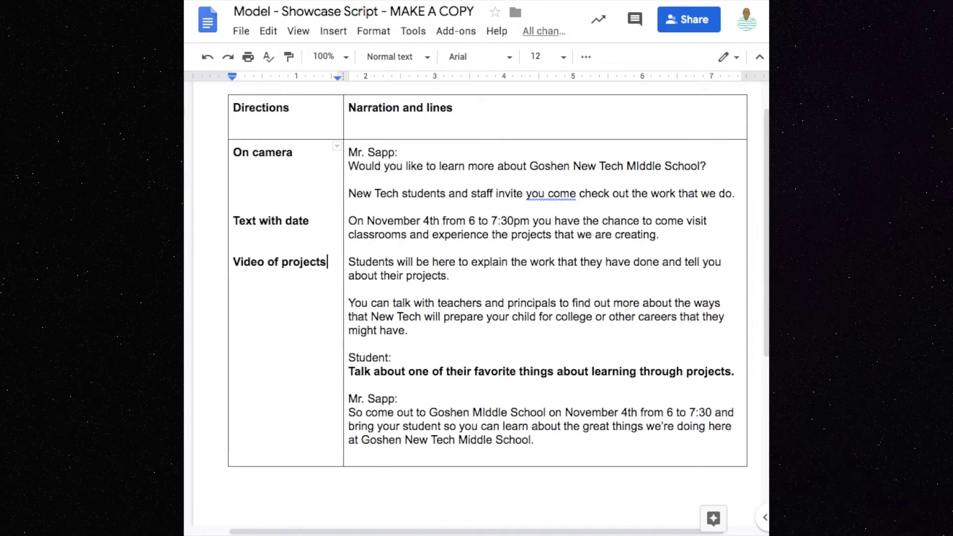
key(Return)
key(Return)
key(Return)
key(Return)
key(Return)
key(Return)
key(Return)
text(Student i)
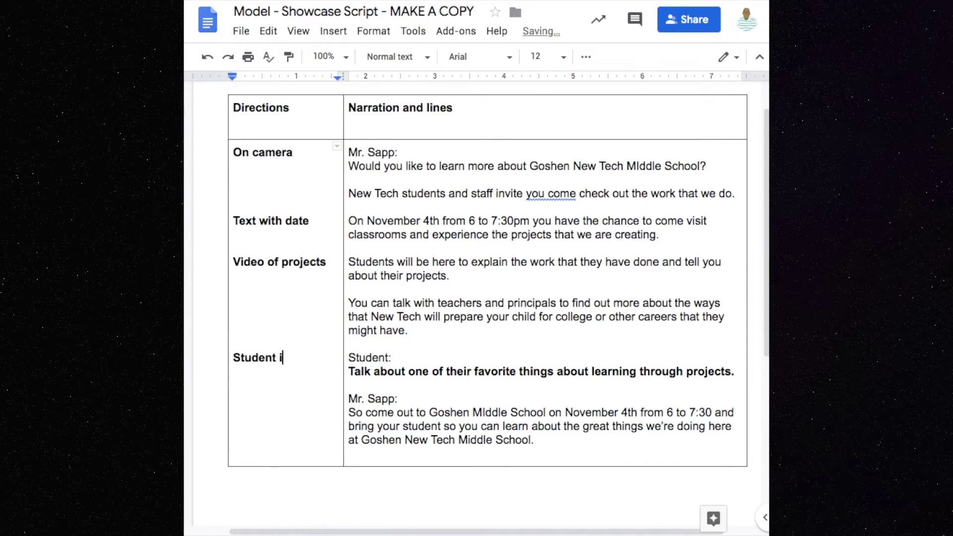
text(nterview)
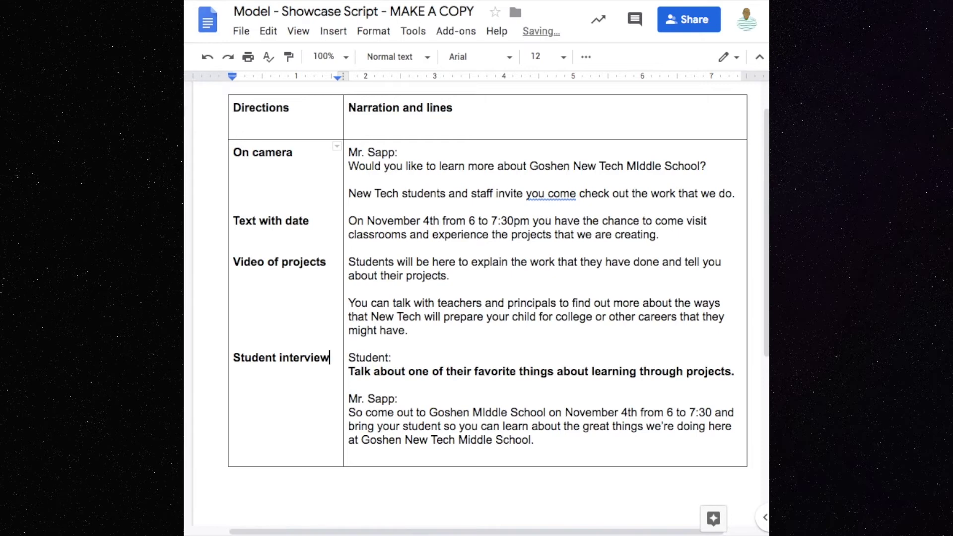
Beside the closing teacher lines, add the directions "Video of projects" and "Text with date and place." on consecutive lines
key(Return)
key(Return)
key(Return)
text(Video  of projects)
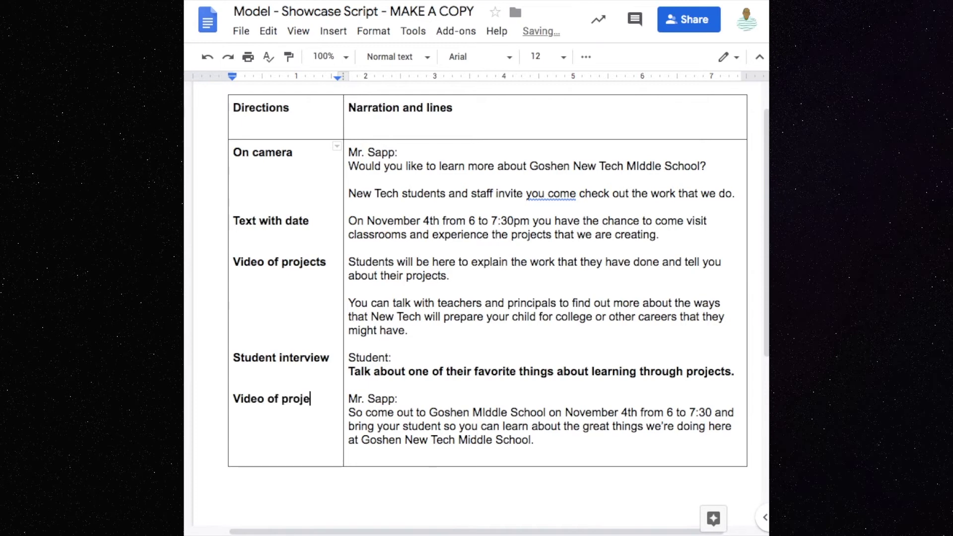
key(Return)
text(Text with date )
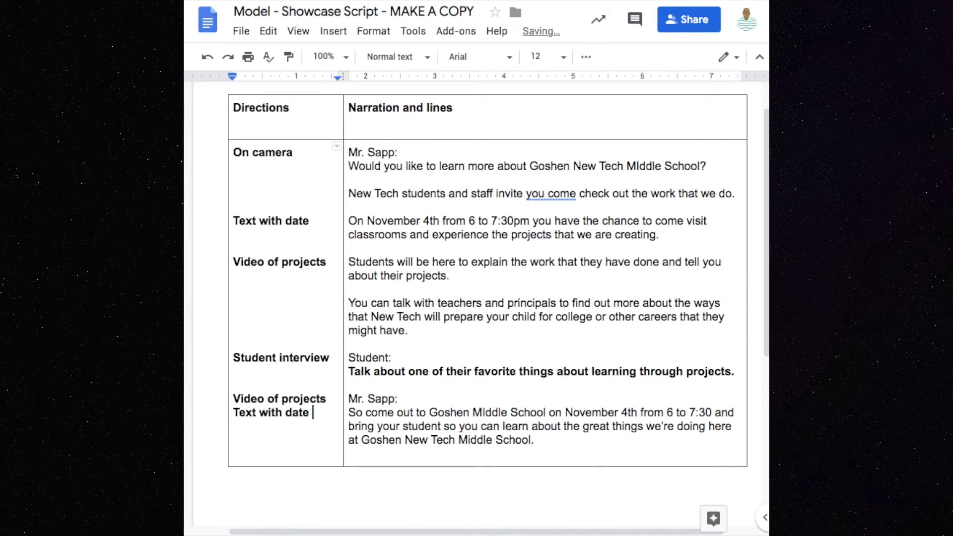
text(and place.)
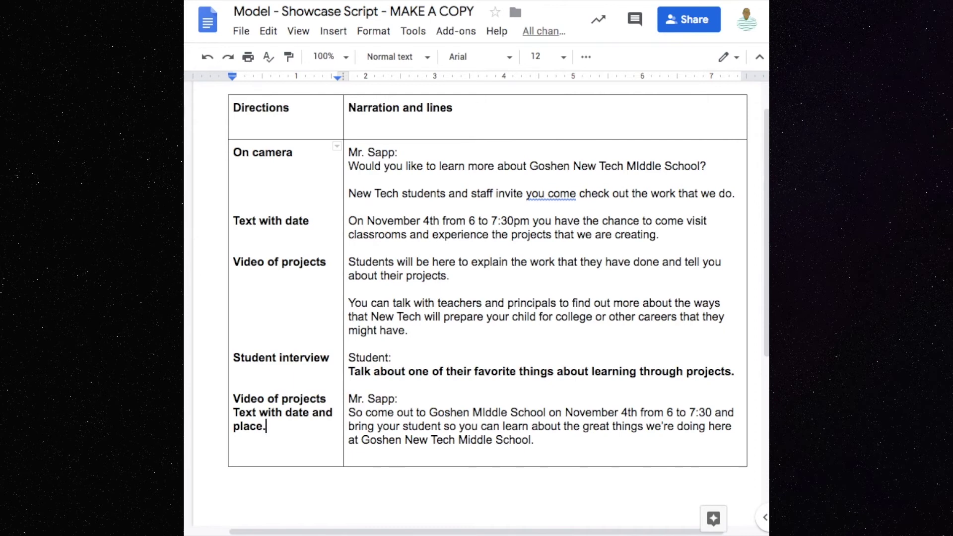
Add "Music low in background" under "On camera" and remove the extra blank line so the directions below stay aligned with the narration
click(234, 153)
key(End)
key(Return)
text(mera Music low )
text(in backgr)
text(ound)
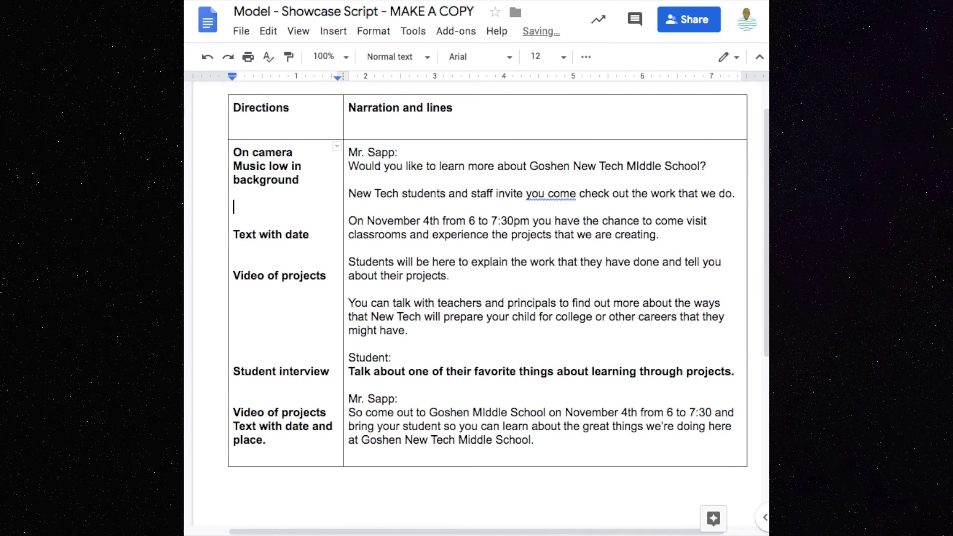
key(Delete)
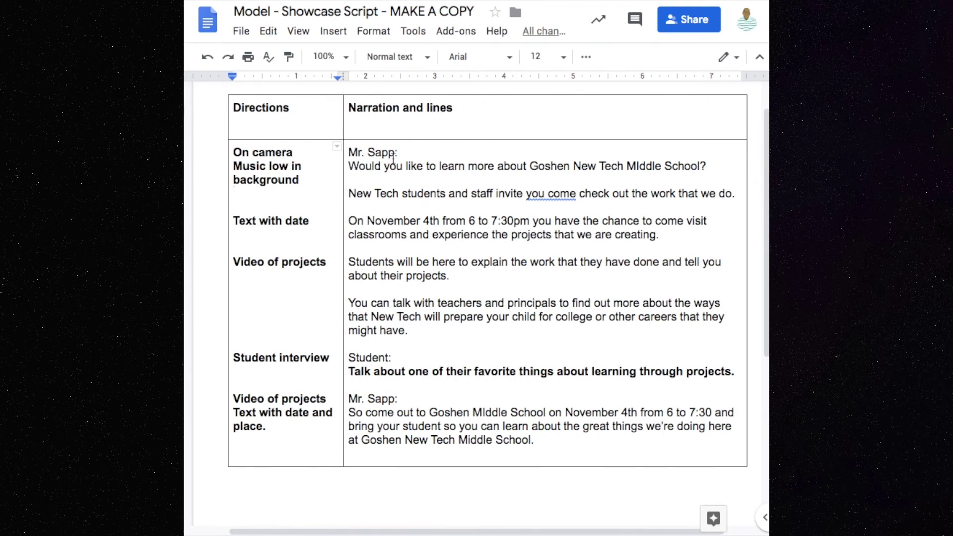
Make the student speaker label and both teacher speaker labels bold in the narration column
double_click(380, 359)
key(ctrl+b)
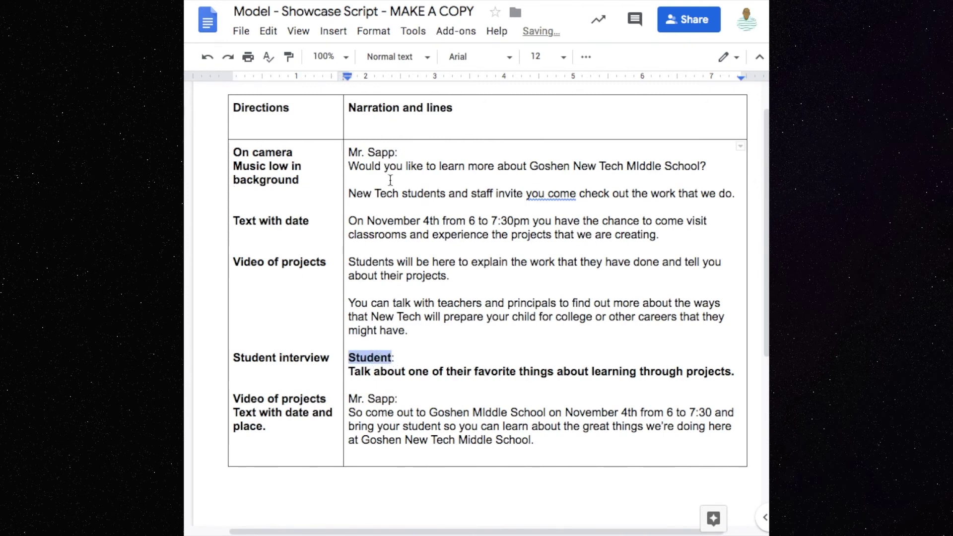
drag(396, 153, 348, 153)
key(ctrl+b)
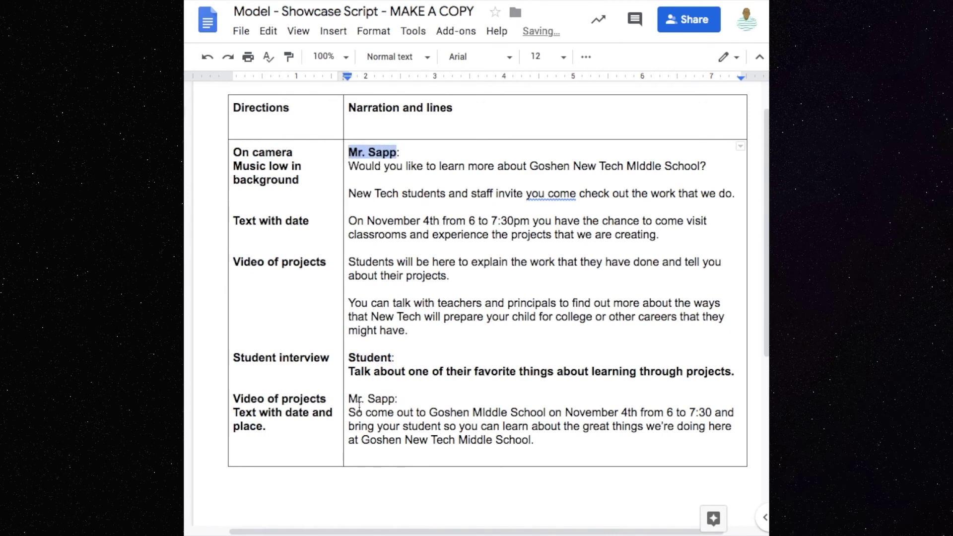
drag(350, 401, 392, 402)
key(ctrl+b)
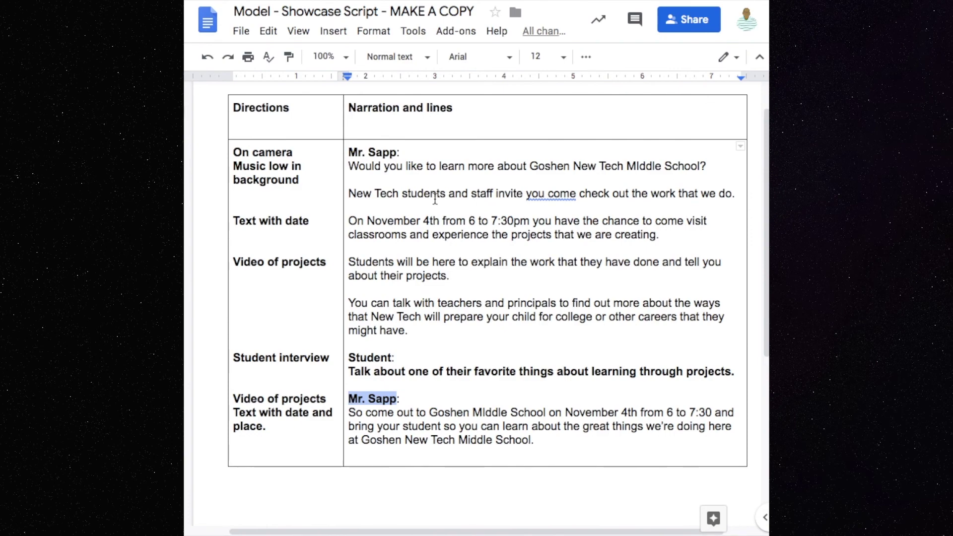
Switch to the Showcase Video Planning document and deselect the "Why" statement to review the plan
key(ctrl+Tab)
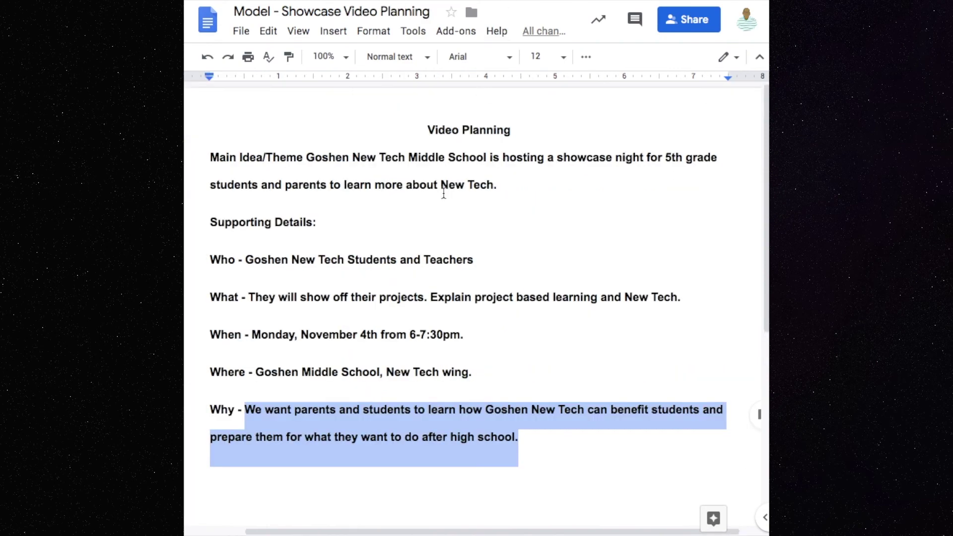
click(414, 245)
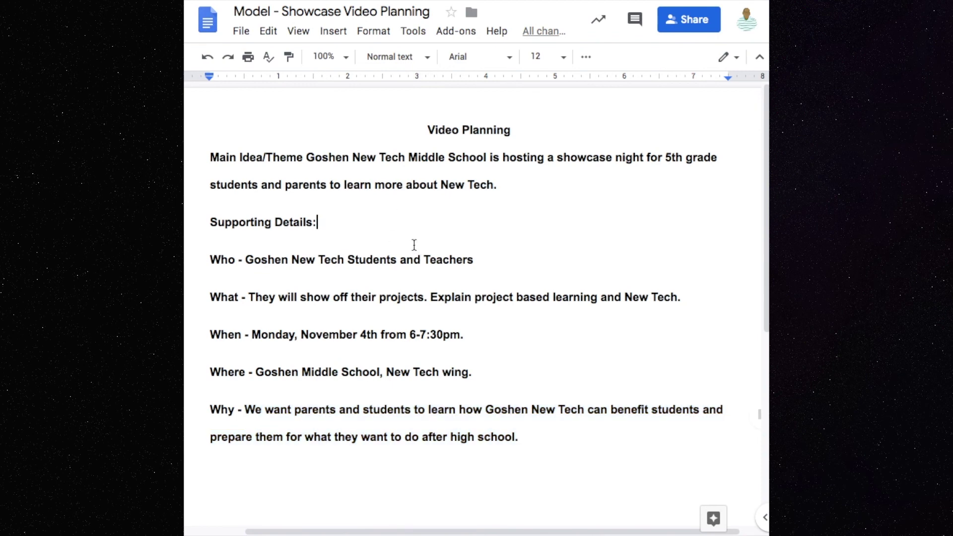